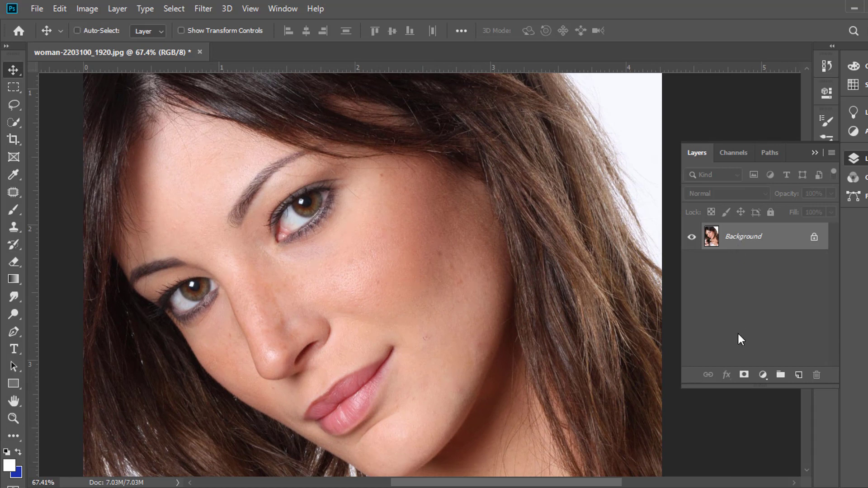
Step: Duplicate the Background layer and invert the colours of the copy
key(ctrl+j)
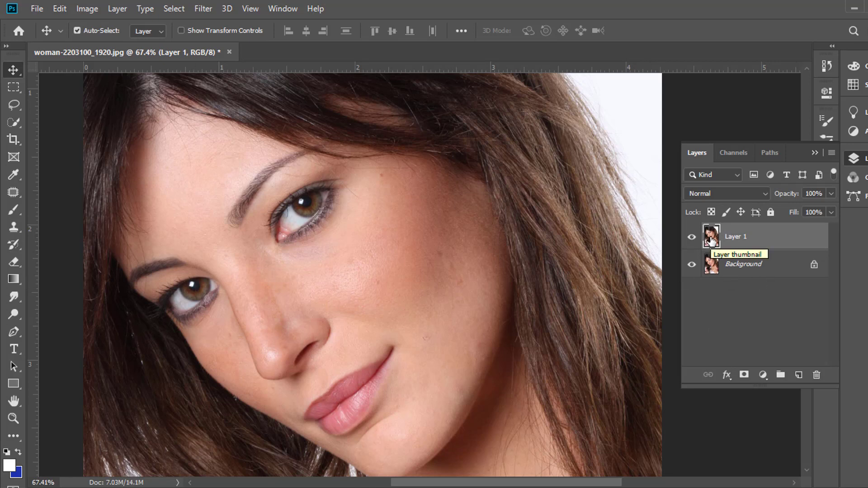
key(ctrl)
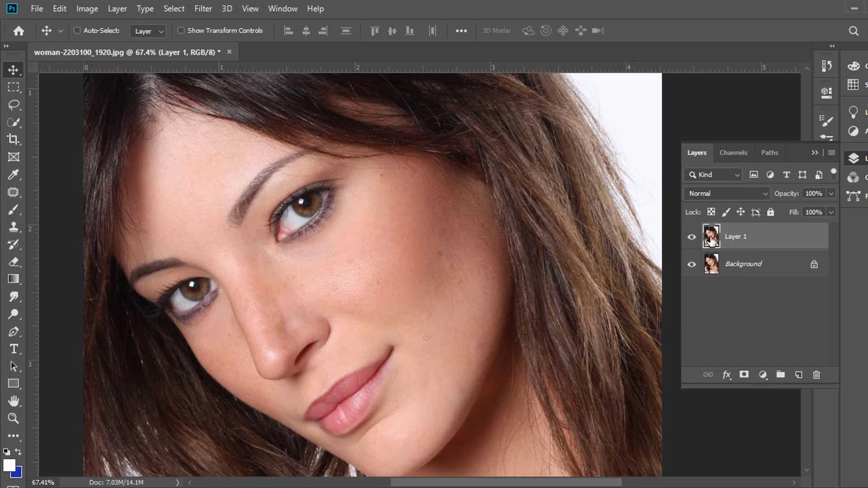
key(ctrl+i)
alt+scroll(387, 279, down, 2)
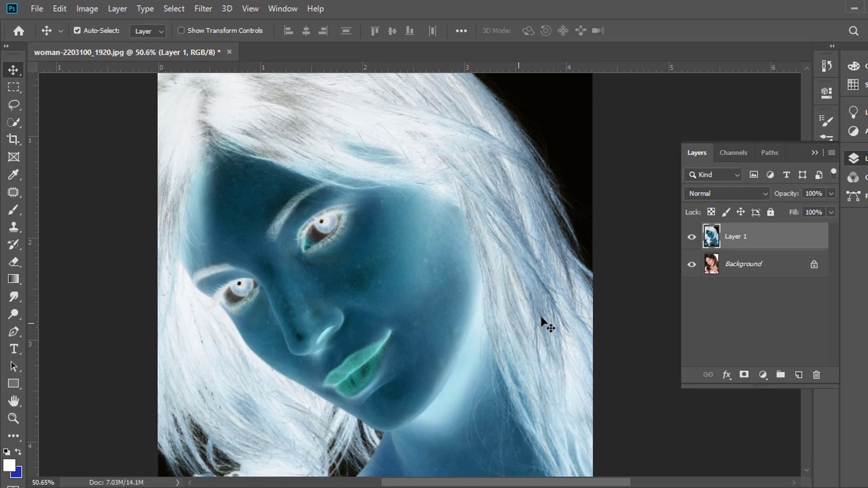
Step: Set the inverted layer's blend mode to Vivid Light and apply a High Pass filter with a 20-pixel radius
click(717, 190)
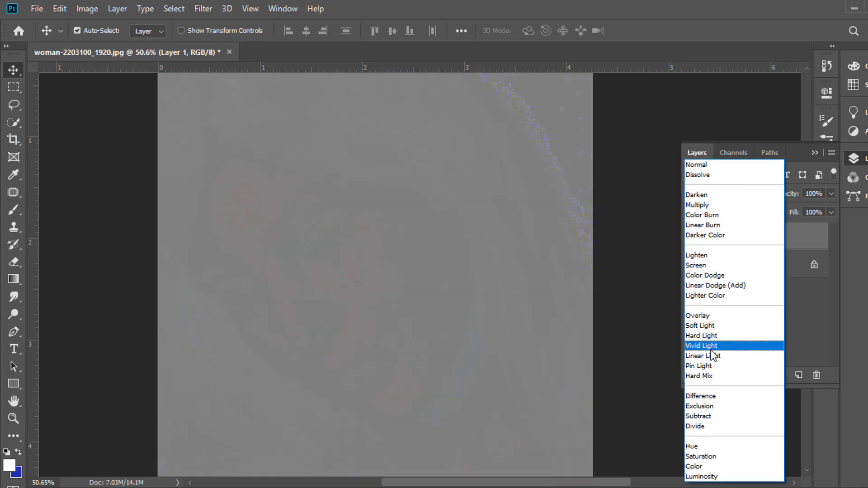
click(710, 347)
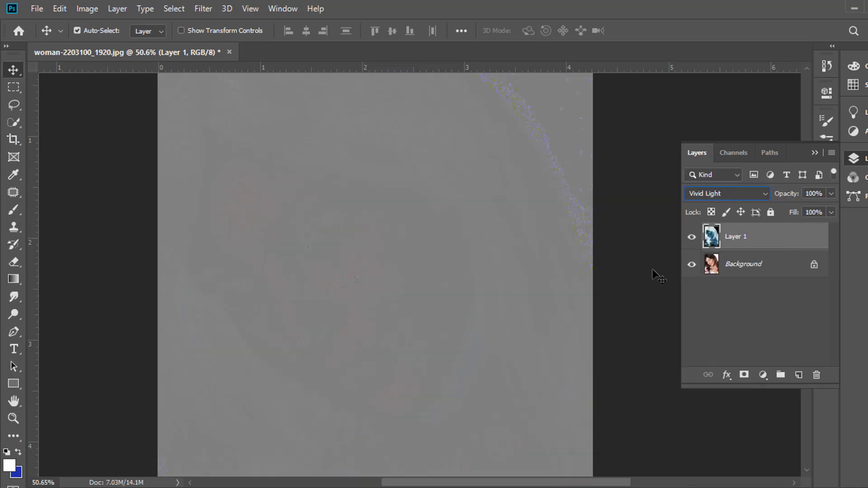
click(205, 9)
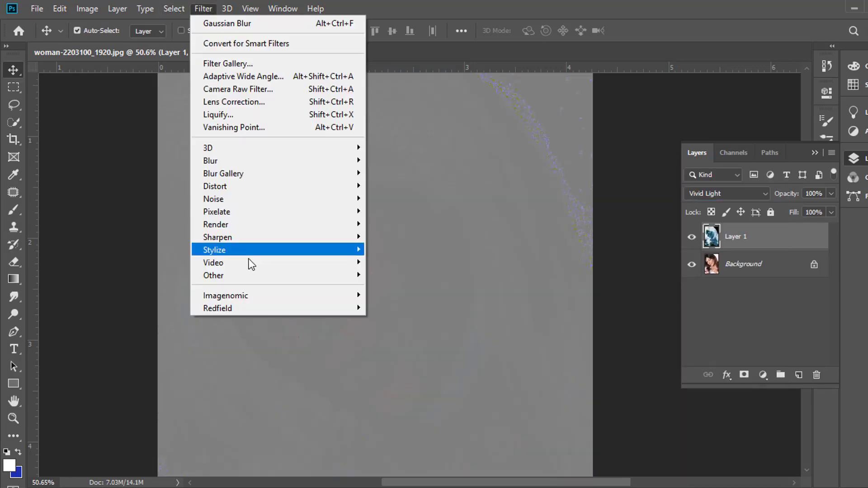
mouse_move(278, 274)
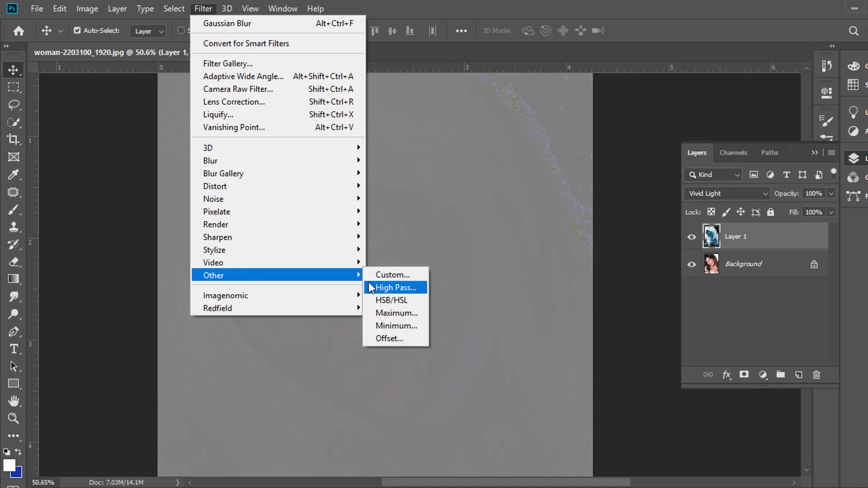
click(397, 287)
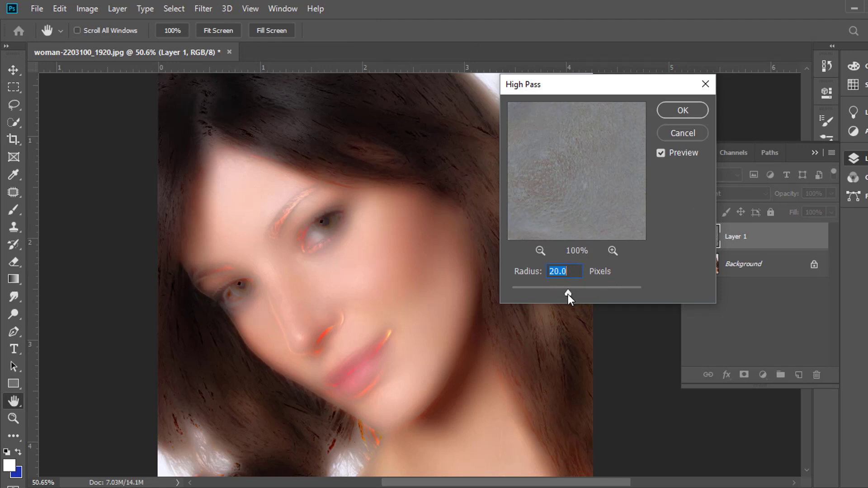
drag(568, 294, 559, 270)
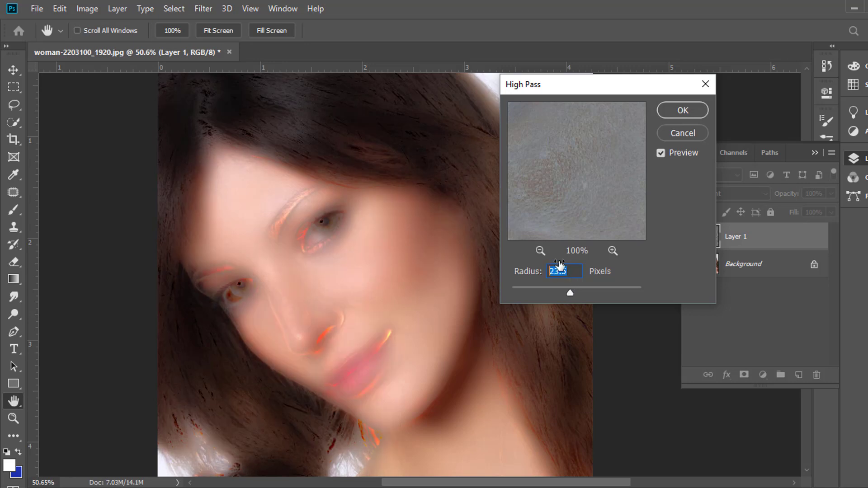
text(20)
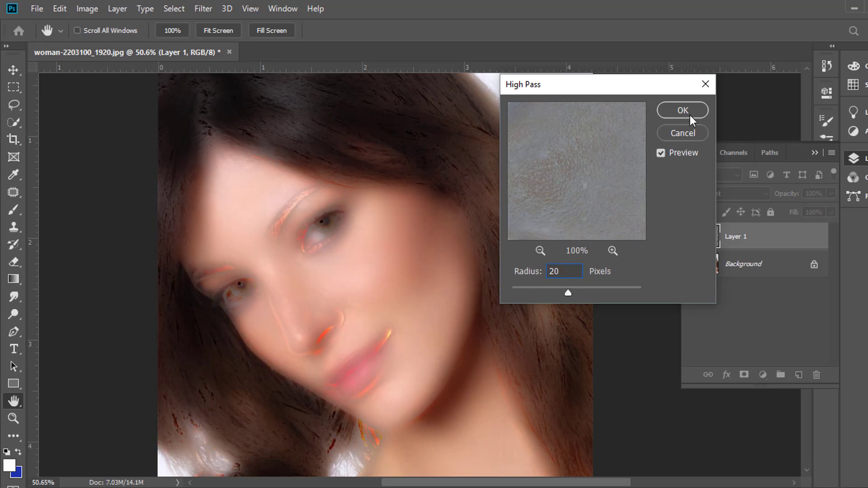
click(684, 110)
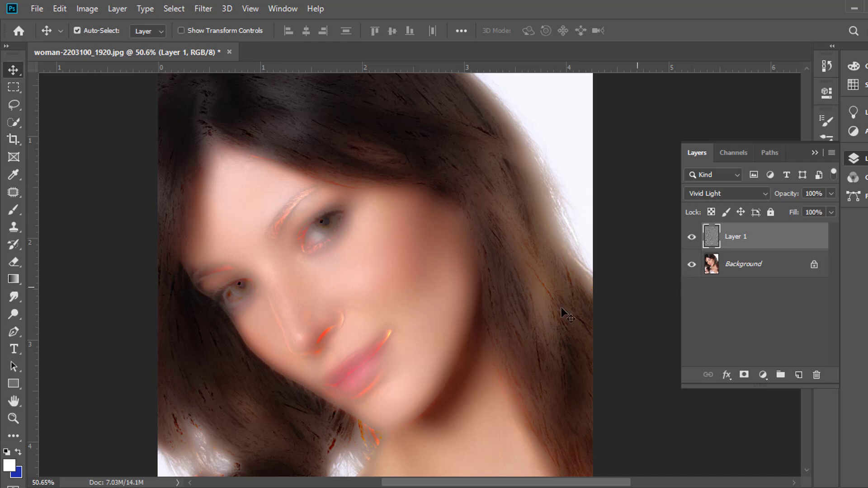
Step: Start a Gaussian Blur on Layer 1, with the face magnified to 100% and the filter dialog moved clear of it
click(203, 10)
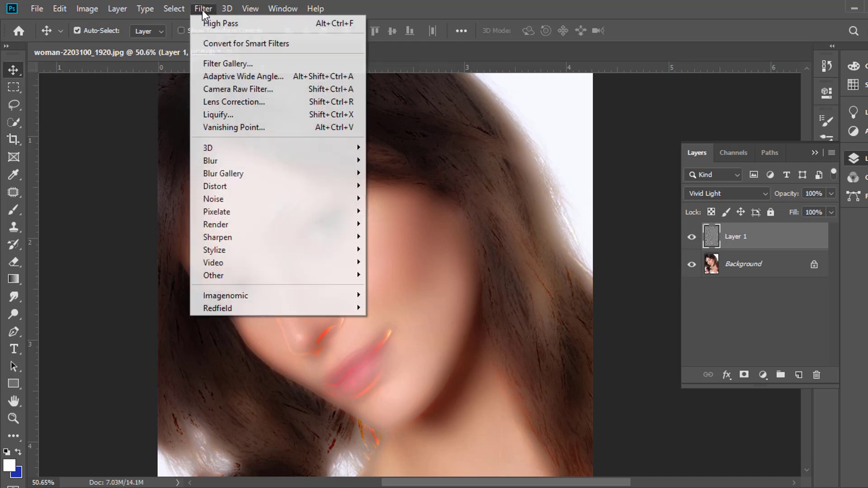
mouse_move(238, 161)
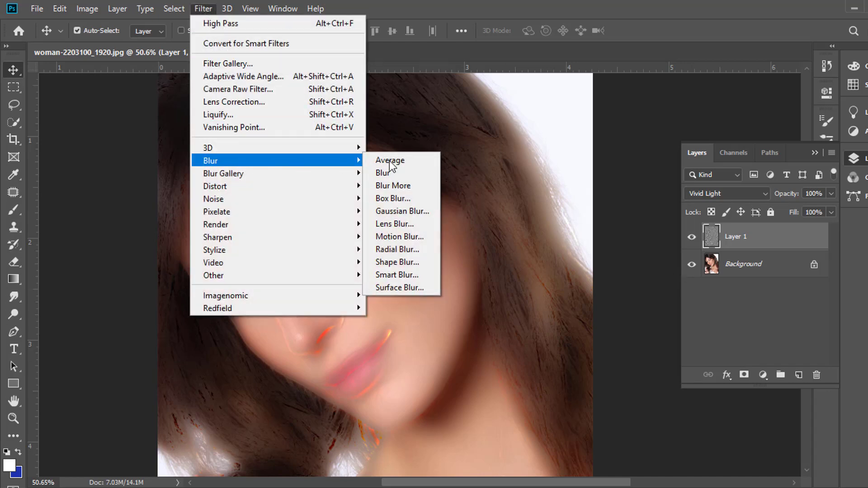
click(397, 211)
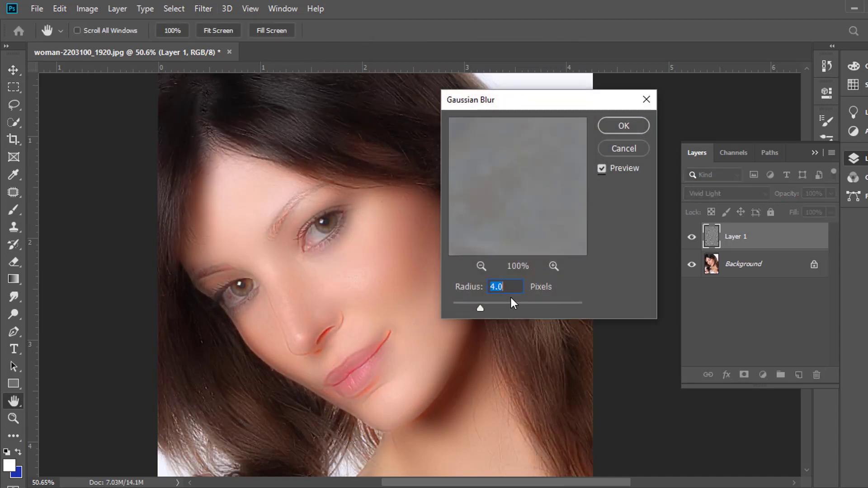
ctrl+click(292, 302)
ctrl+click(292, 302)
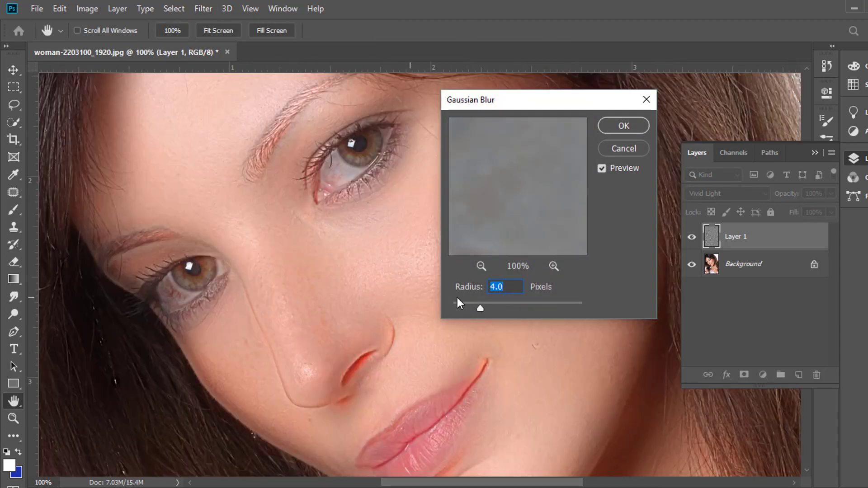
drag(559, 111, 663, 110)
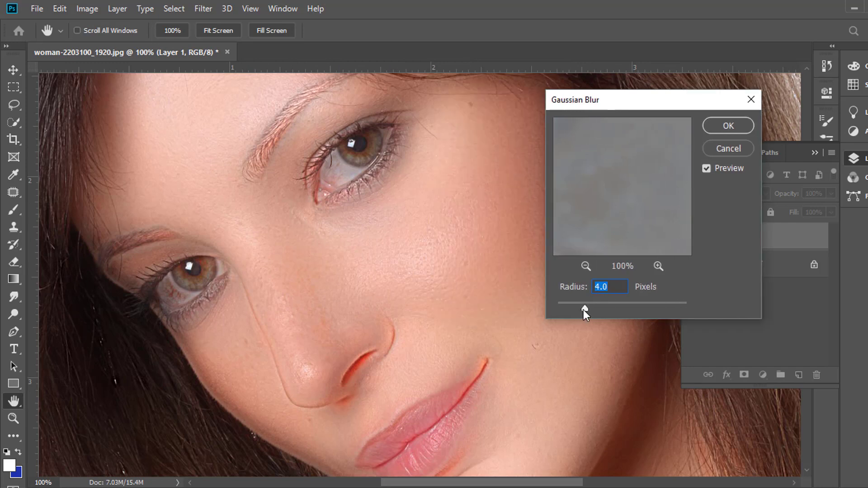
Step: Try different Gaussian Blur radii on the layer, such as 3.1, 27.7, 5.8, 7 and 4.6 pixels
drag(592, 310, 580, 298)
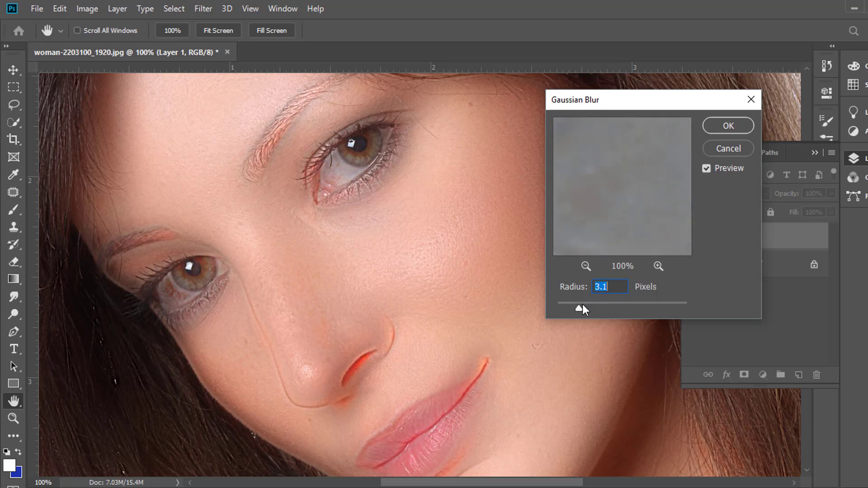
click(606, 309)
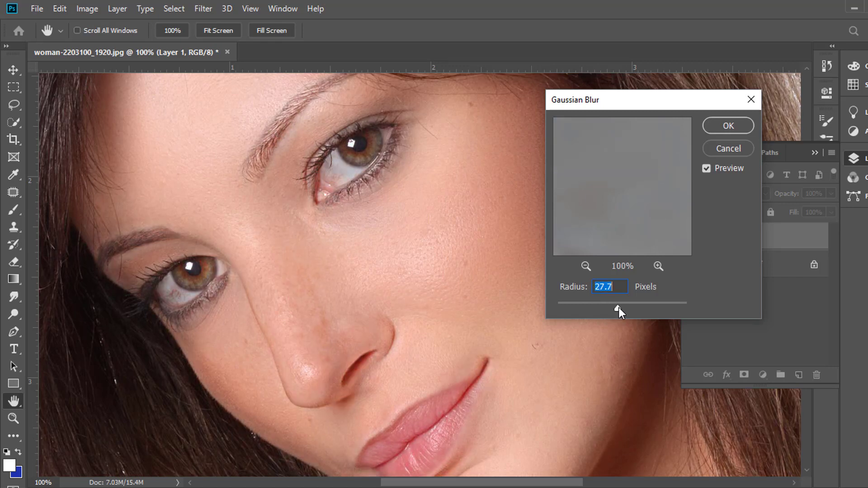
click(594, 309)
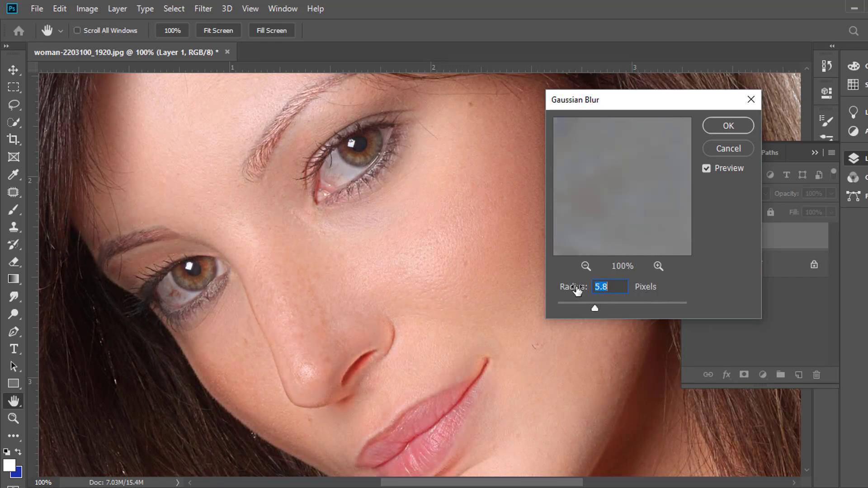
text(5)
text(6)
key(BackSpace)
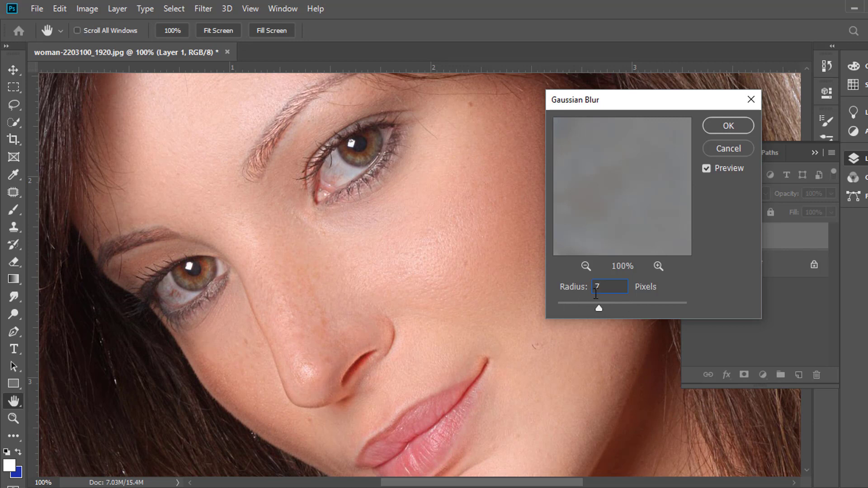
click(598, 308)
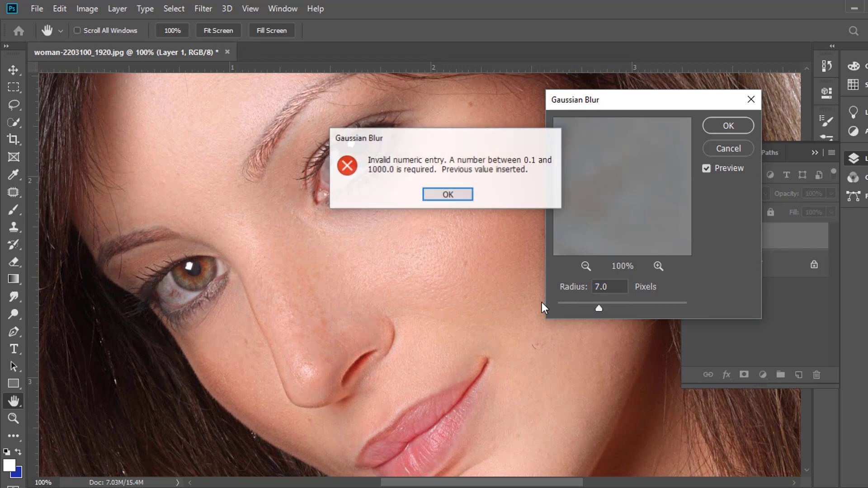
key(Return)
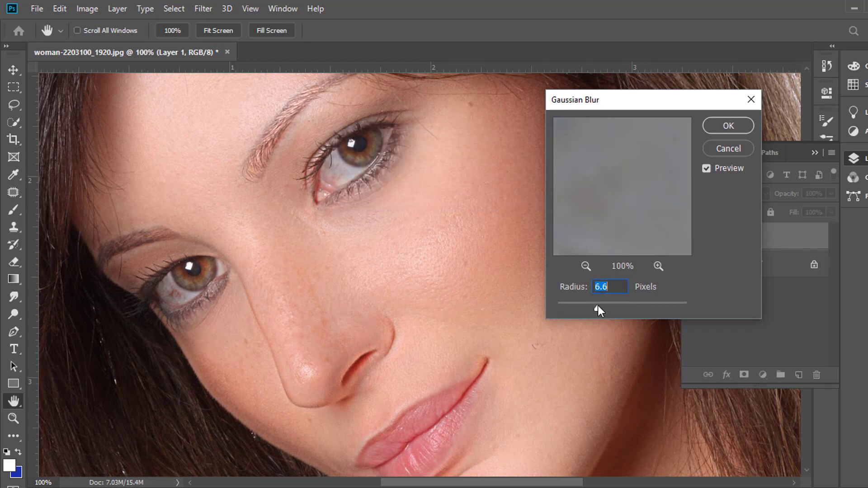
mouse_move(574, 306)
mouse_down()
mouse_move(558, 305)
mouse_move(588, 309)
mouse_up()
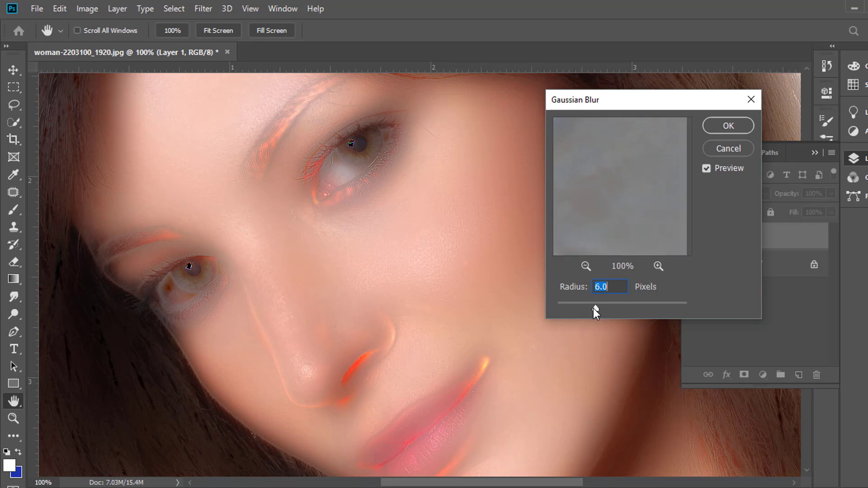
click(609, 286)
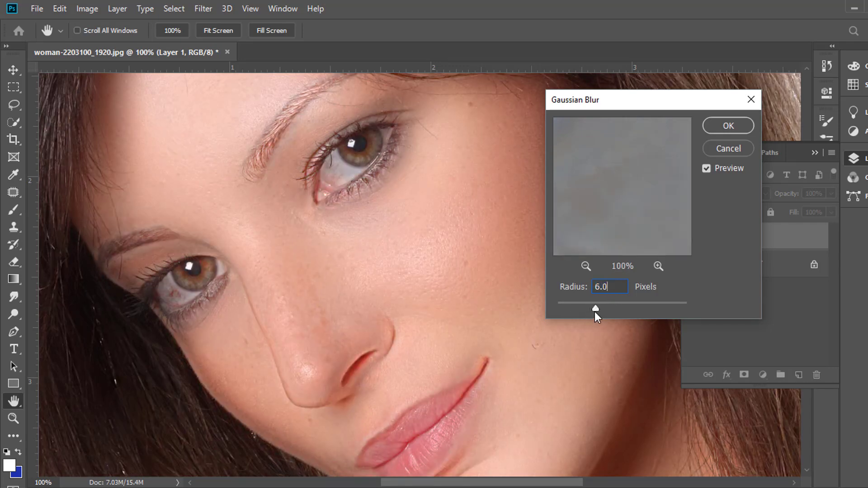
click(590, 310)
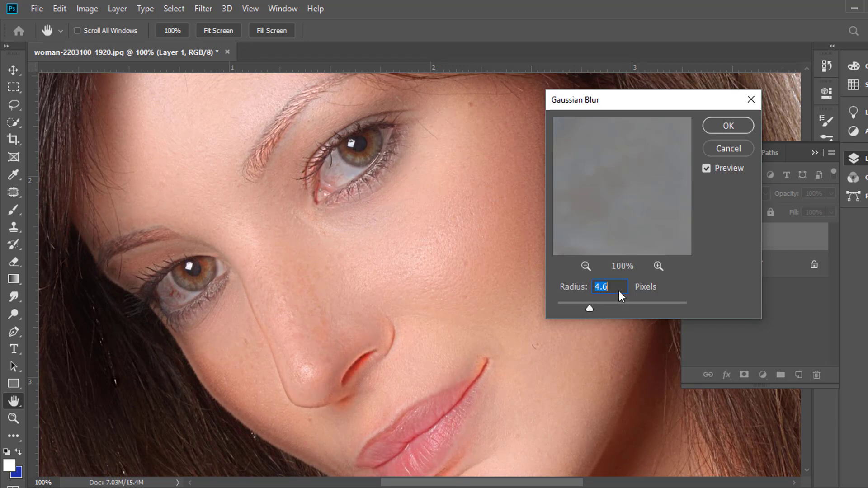
Step: Set the Gaussian Blur radius to 4 pixels and apply the filter
text(4)
click(736, 128)
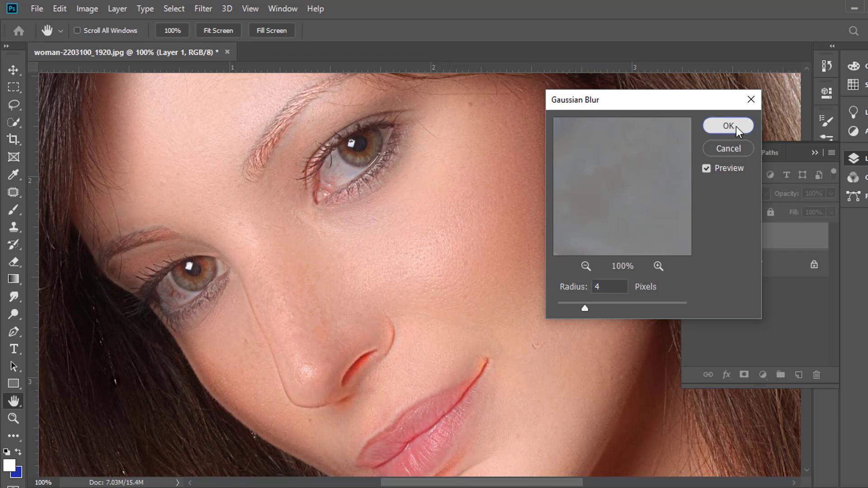
Step: Add a black layer mask to Layer 1 to hide the whole smoothing effect
scroll(253, 260, down, 2)
drag(399, 254, 397, 237)
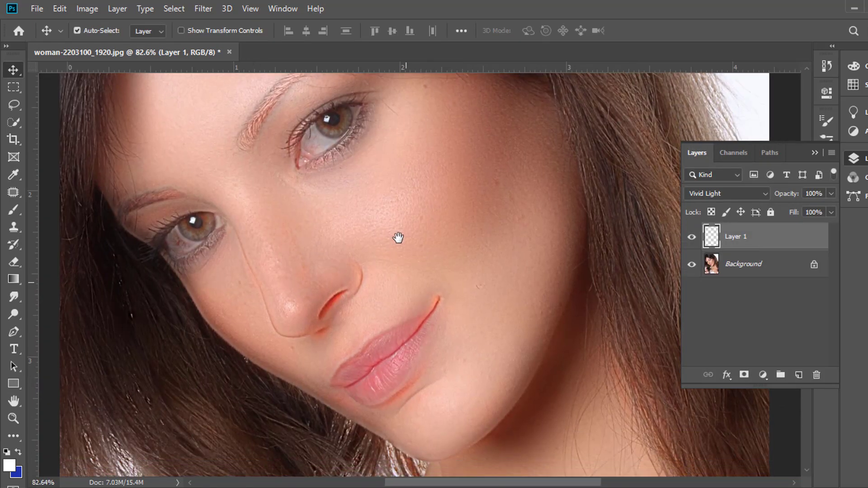
scroll(294, 230, down, 2)
drag(316, 237, 320, 277)
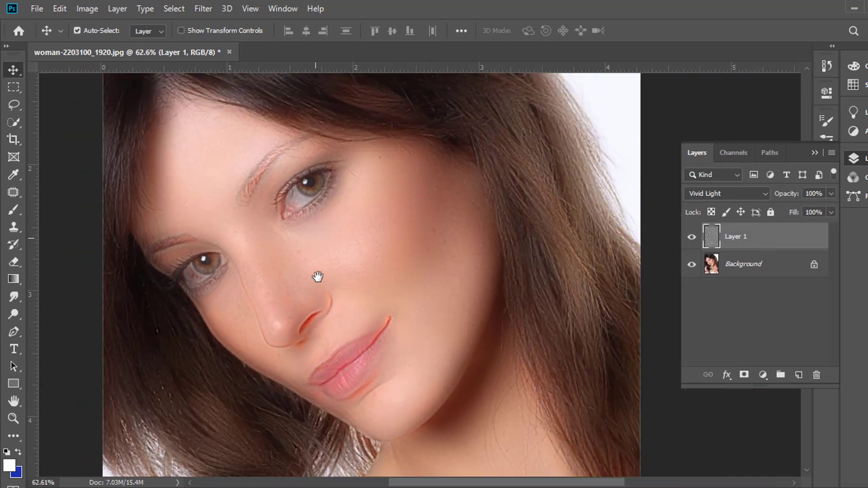
scroll(333, 280, down, 2)
scroll(339, 274, up, 1)
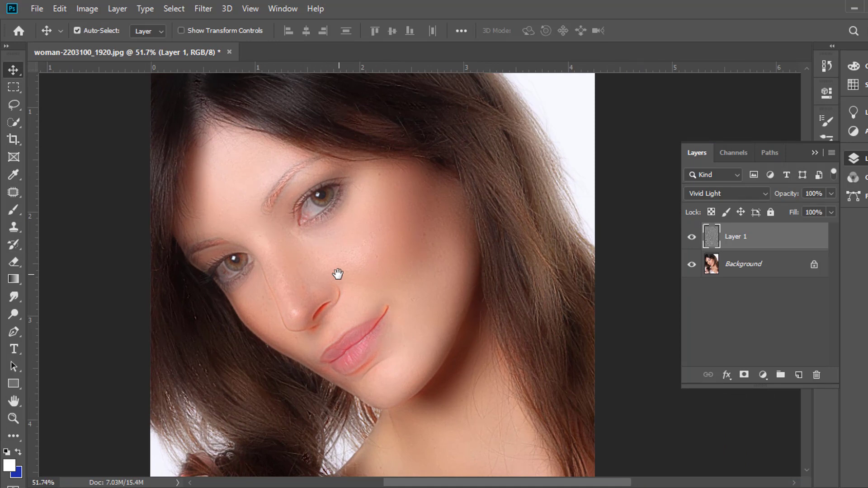
drag(422, 310, 474, 332)
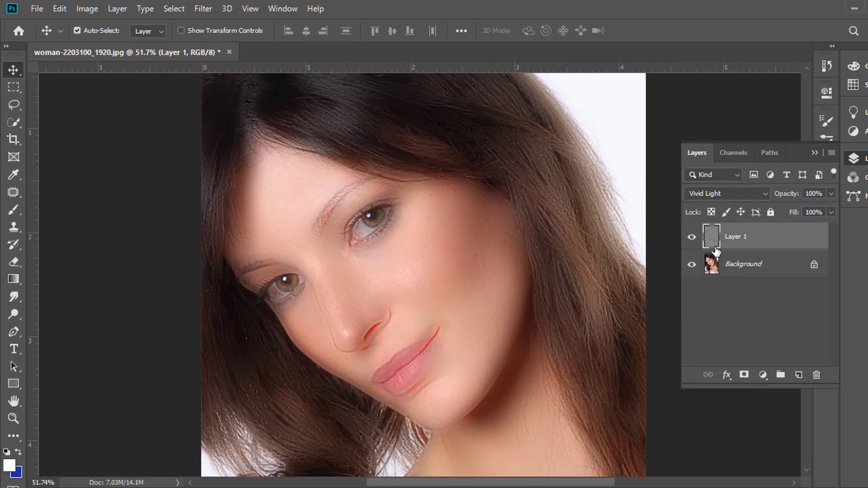
click(738, 290)
click(714, 240)
alt+click(744, 377)
Step: Make Layer 1's image content active instead of its mask
scroll(460, 270, up, 1)
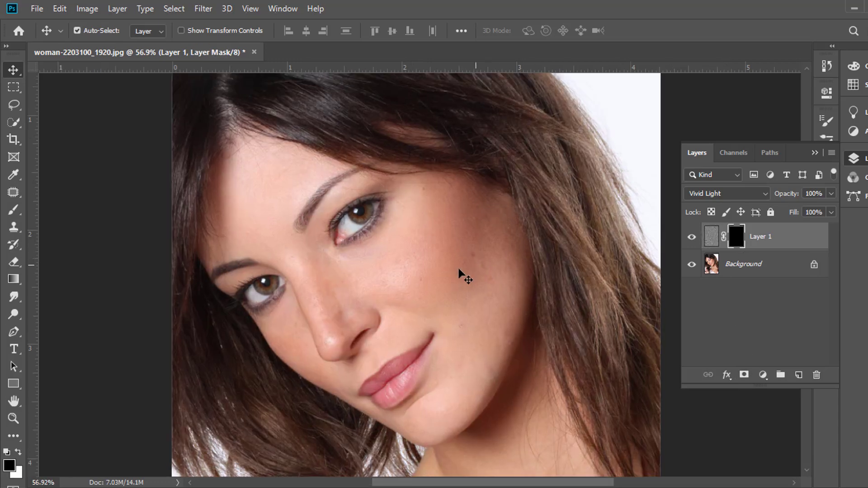
scroll(388, 313, up, 5)
drag(394, 317, 376, 255)
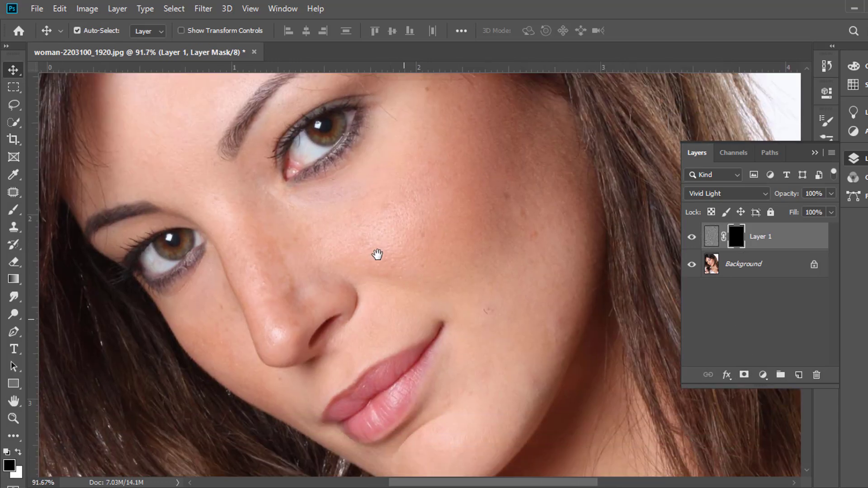
scroll(631, 276, down, 2)
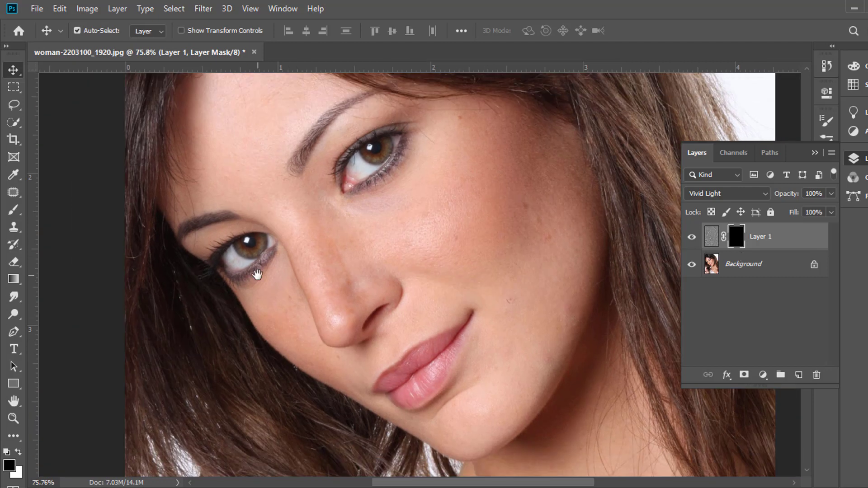
scroll(256, 276, down, 2)
drag(394, 269, 379, 298)
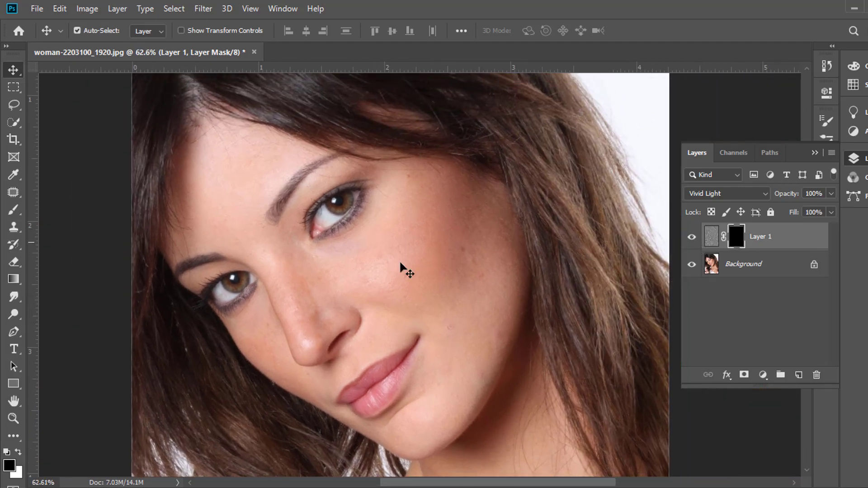
click(714, 237)
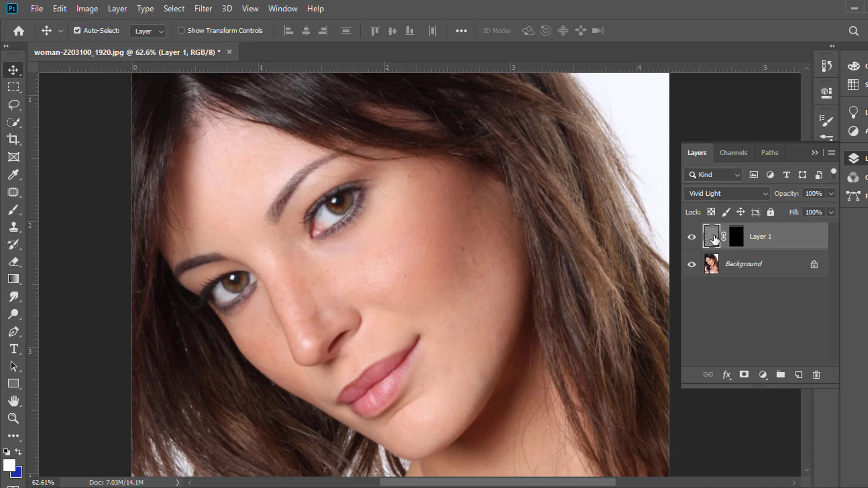
Step: Activate Layer 1's mask and pick the Brush tool with white as the foreground colour
click(737, 236)
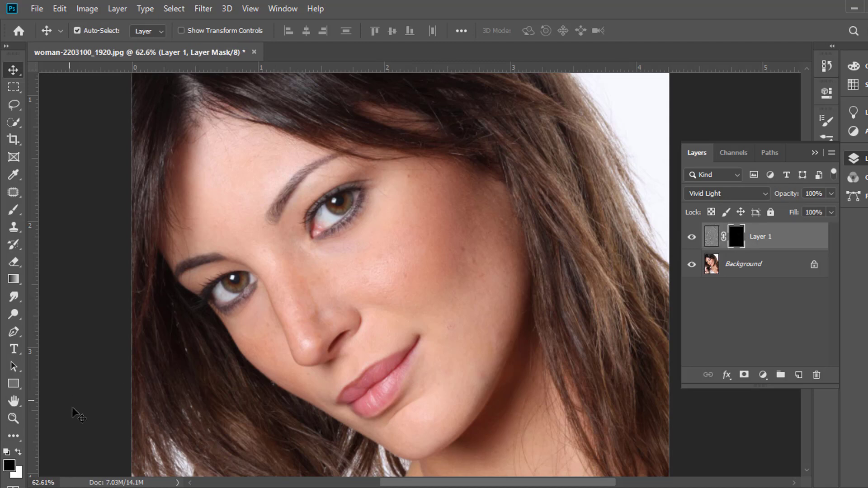
click(13, 209)
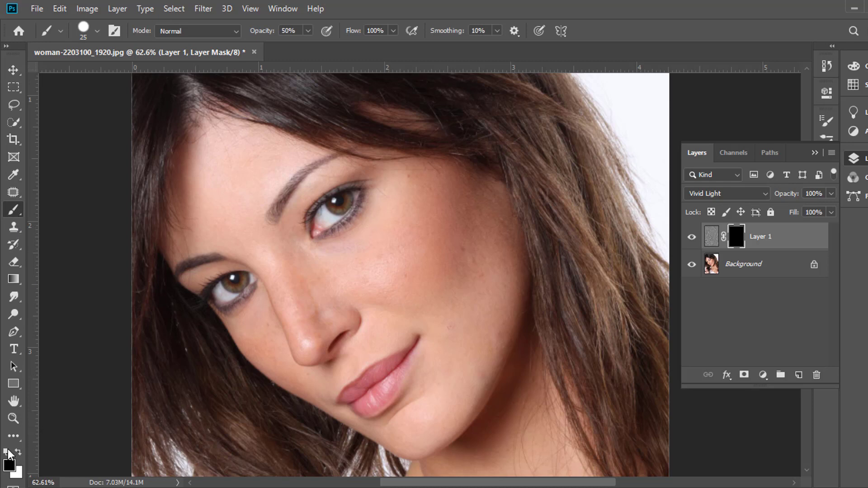
key(x)
Step: Enlarge the brush to 70 px and paint white on the mask over the cheek beside the upper eye
scroll(423, 281, up, 5)
drag(438, 265, 380, 310)
key(bracketright)
key(bracketright)
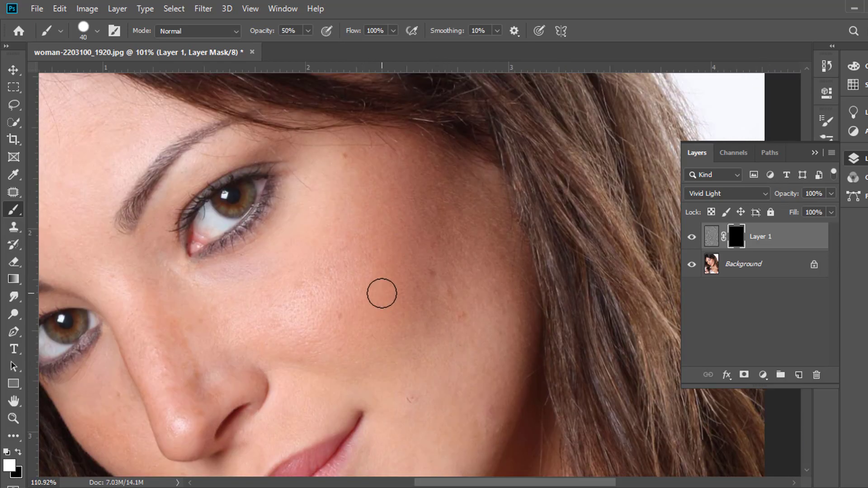
scroll(381, 293, up, 1)
key(bracketright)
key(bracketright)
key(bracketright)
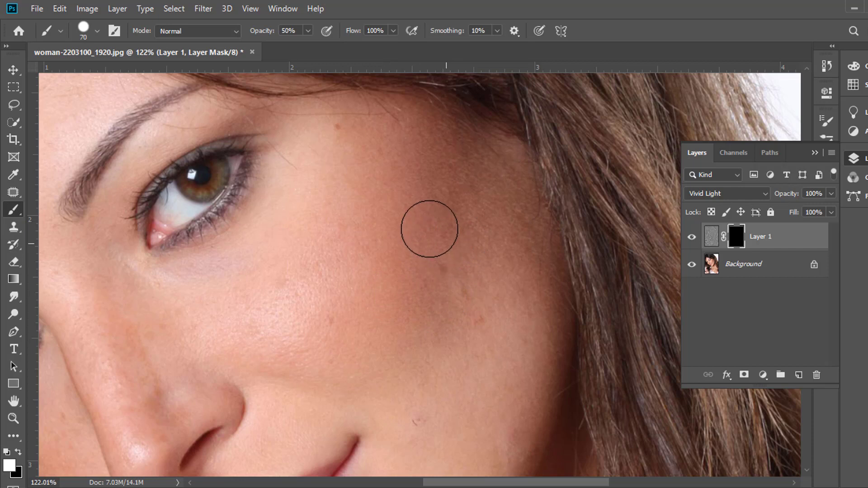
drag(419, 224, 335, 303)
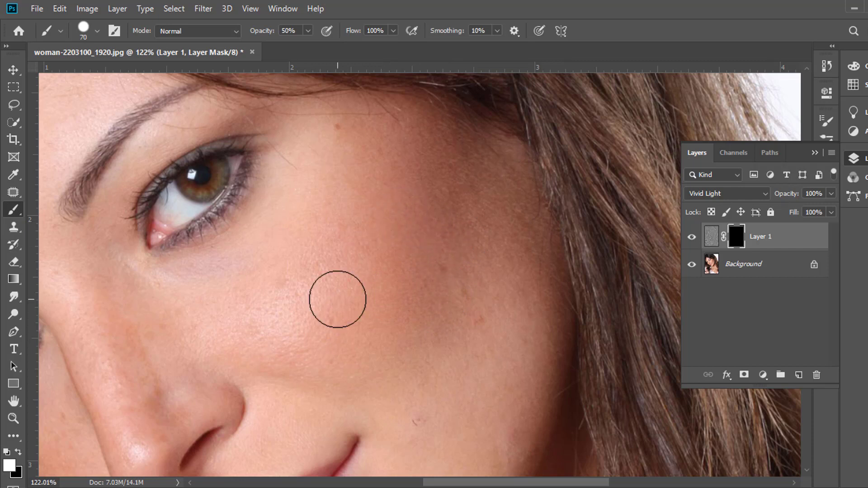
mouse_move(338, 268)
mouse_down()
mouse_move(292, 370)
mouse_move(283, 326)
mouse_move(339, 365)
mouse_move(319, 296)
mouse_up()
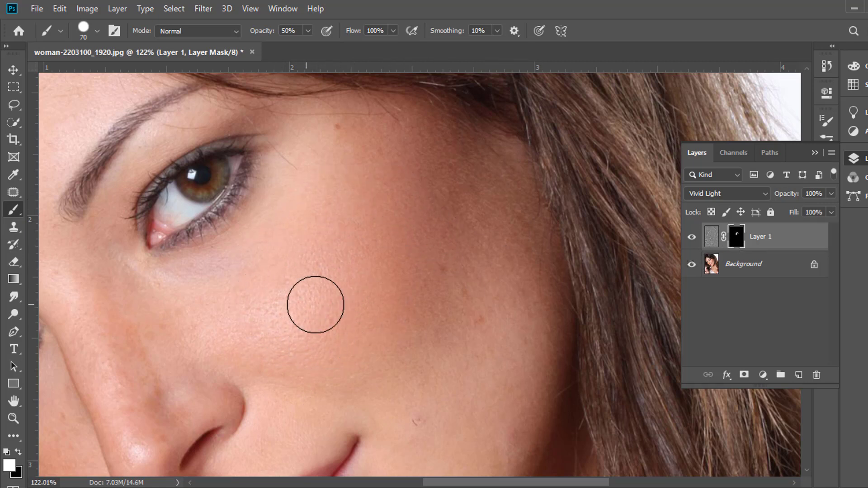
Step: Continue painting the mask over the lower cheek, the skin beside the mouth, the jaw and the chin
drag(364, 321, 434, 215)
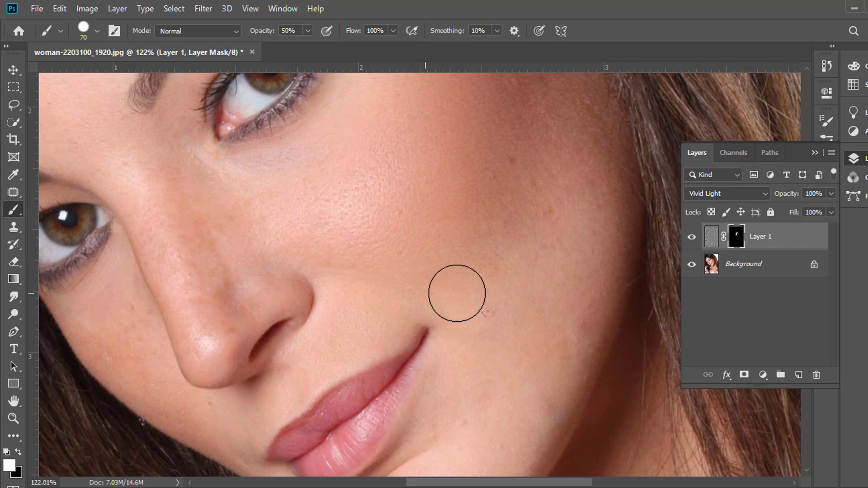
drag(487, 279, 466, 203)
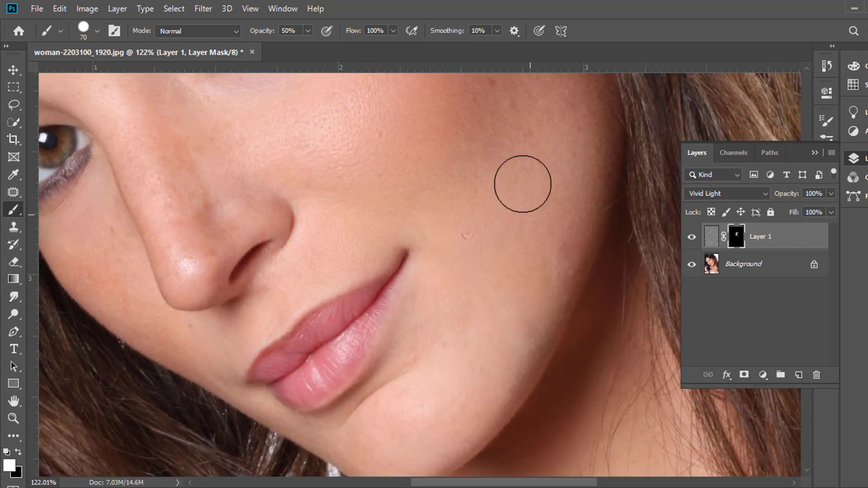
drag(537, 258, 567, 125)
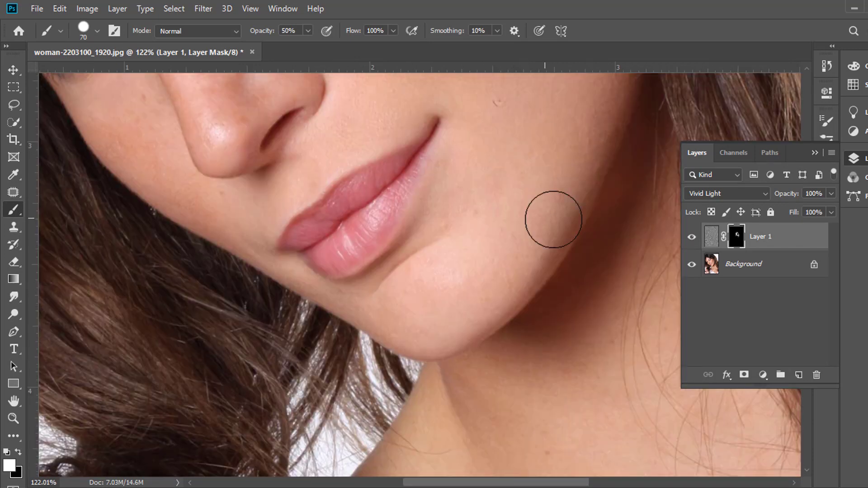
mouse_move(498, 279)
mouse_down()
mouse_move(413, 318)
mouse_move(491, 304)
mouse_move(441, 324)
mouse_move(387, 320)
mouse_move(423, 325)
mouse_move(457, 357)
mouse_up()
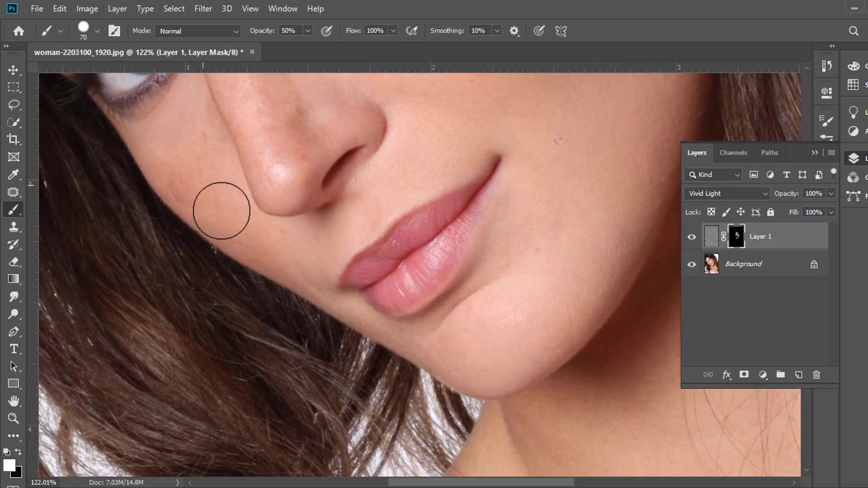
Step: Try painting the mask over the other cheek beside the nose with the hard-edged brush, and undo the stroke
drag(215, 223, 252, 316)
scroll(219, 262, up, 3)
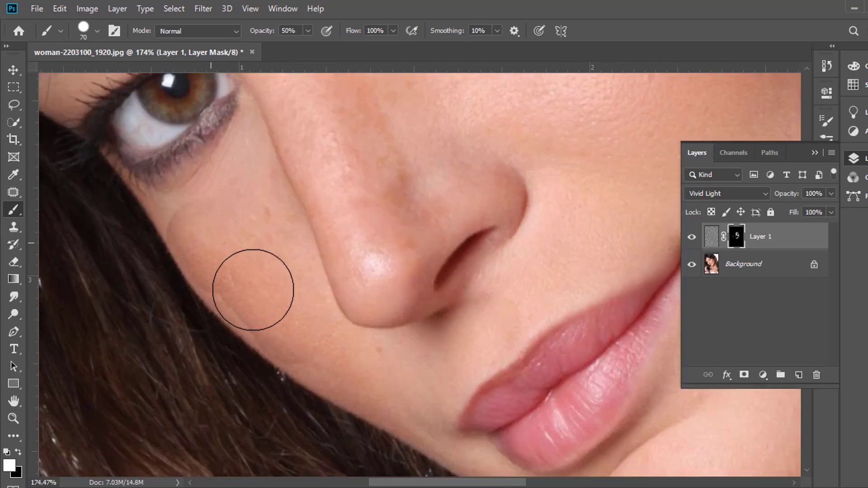
key(ctrl+z)
key(ctrl+shift+z)
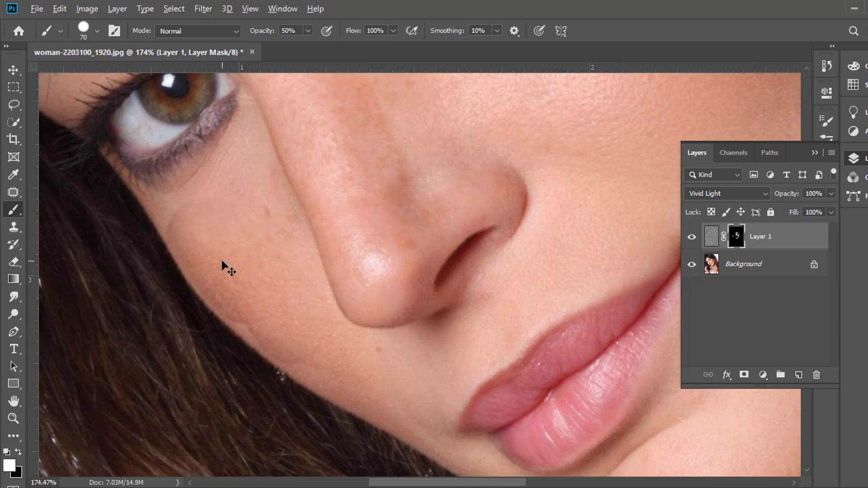
key(ctrl+z)
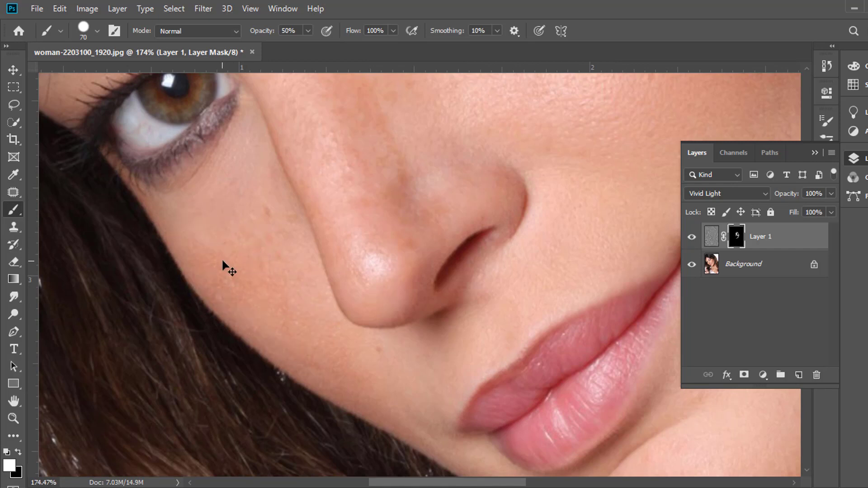
Step: Soften the 70 px brush to 38% hardness
scroll(262, 265, down, 2)
drag(381, 188, 335, 292)
right_click(456, 203)
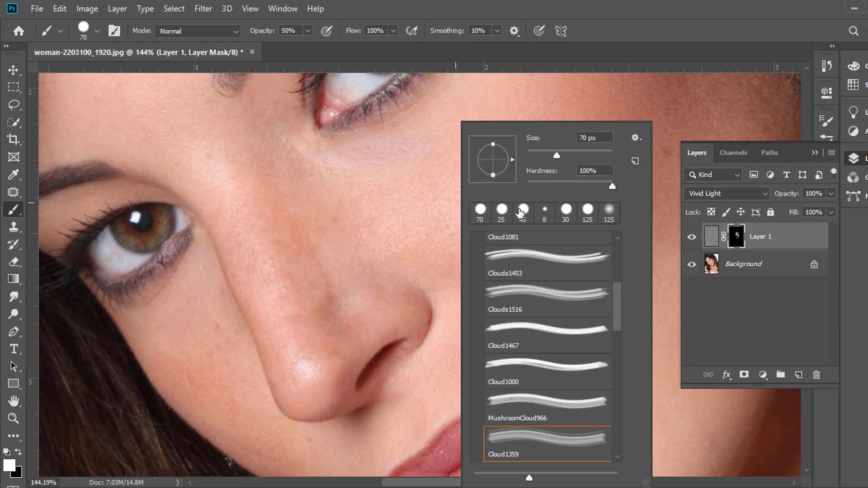
drag(559, 187, 560, 187)
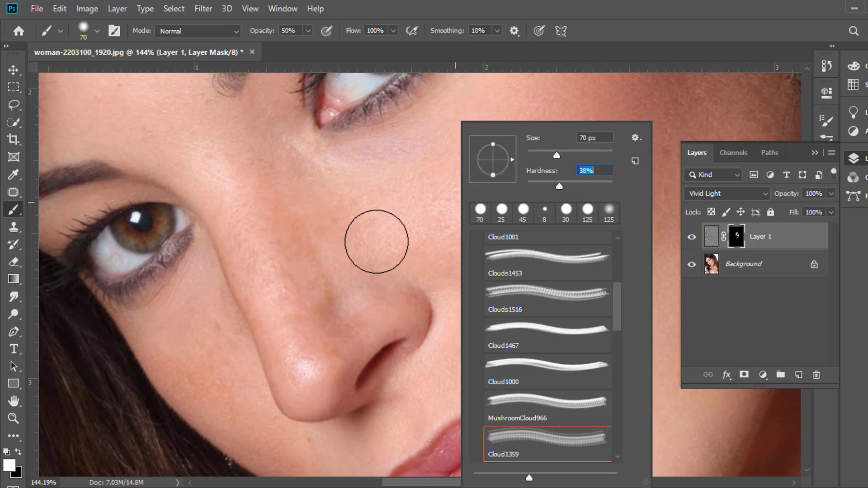
Step: Paint white on the mask over the nose, and over the skin above the upper lip with the brush reduced to 40 px
mouse_move(351, 243)
mouse_down()
mouse_move(325, 268)
mouse_move(304, 252)
mouse_move(279, 358)
mouse_move(382, 289)
mouse_move(422, 323)
mouse_up()
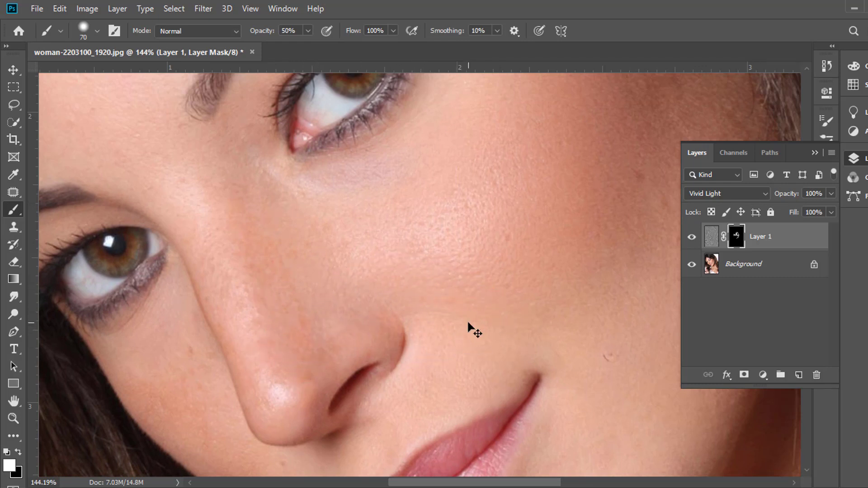
scroll(434, 301, up, 3)
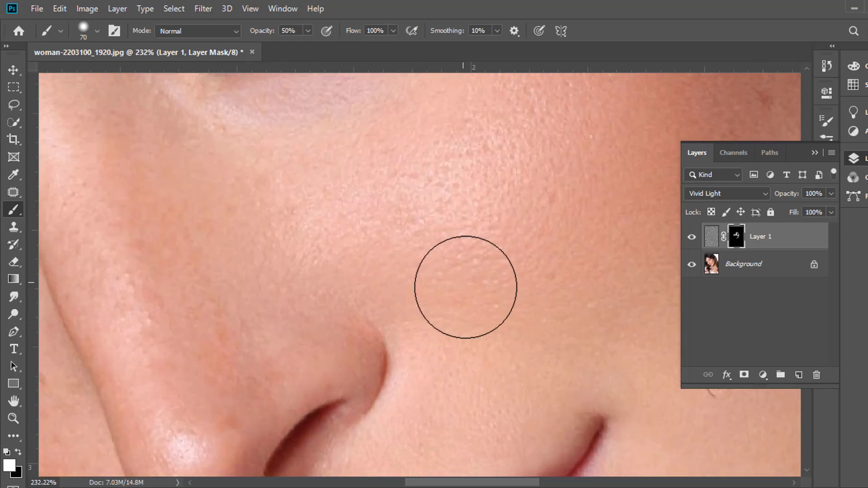
scroll(498, 301, down, 3)
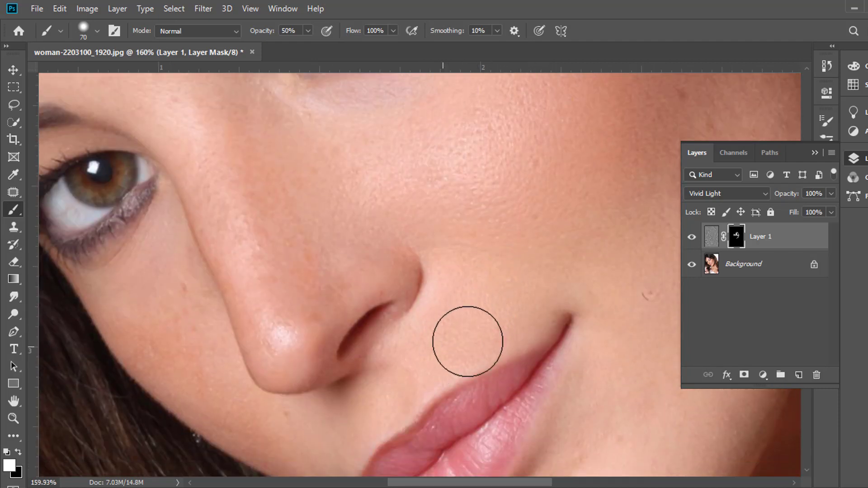
scroll(500, 267, down, 2)
scroll(467, 285, up, 4)
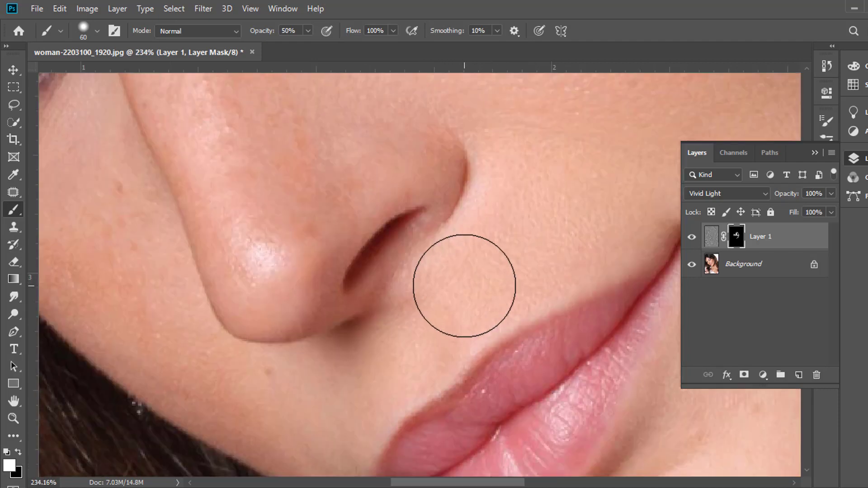
key(bracketleft)
key(bracketleft)
drag(426, 334, 438, 256)
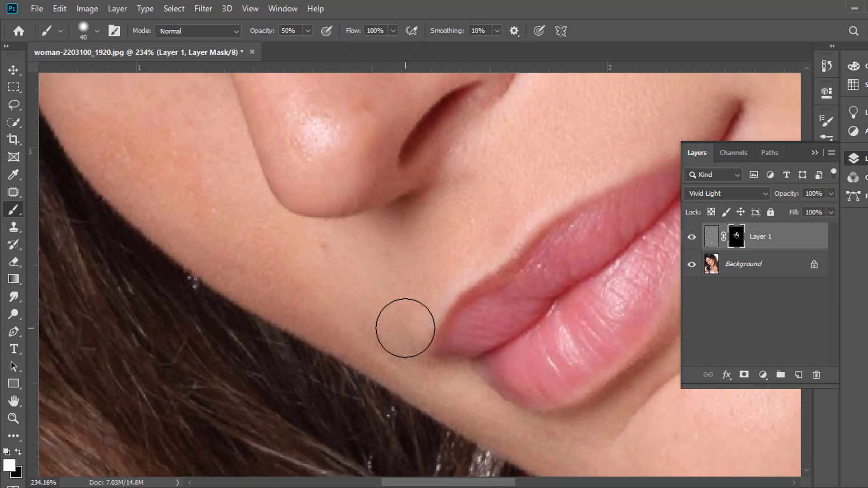
Step: Paint white on the mask over the forehead between the hairline and the eyebrows with the 40 px brush
scroll(376, 249, down, 3)
drag(376, 208, 379, 389)
drag(379, 284, 480, 431)
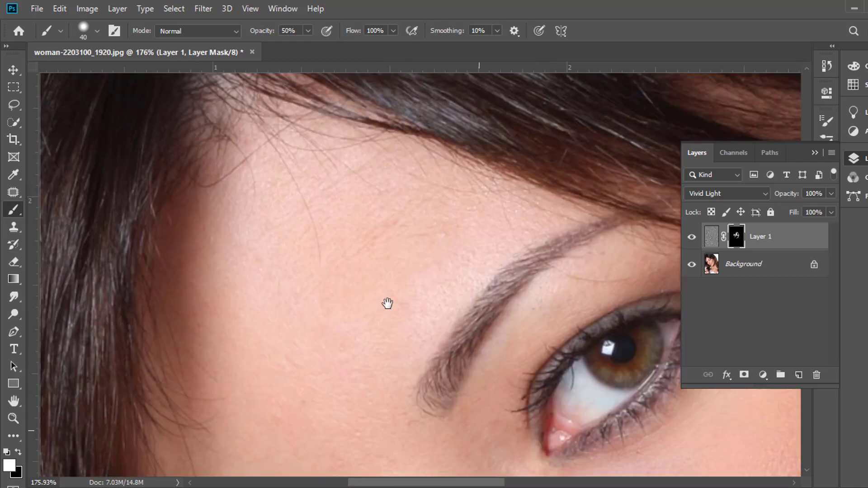
drag(415, 295, 361, 188)
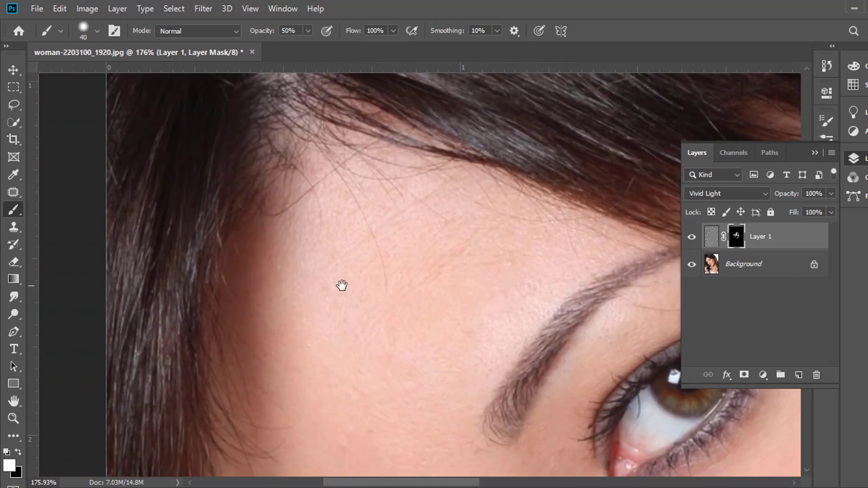
scroll(351, 209, down, 1)
scroll(371, 209, down, 1)
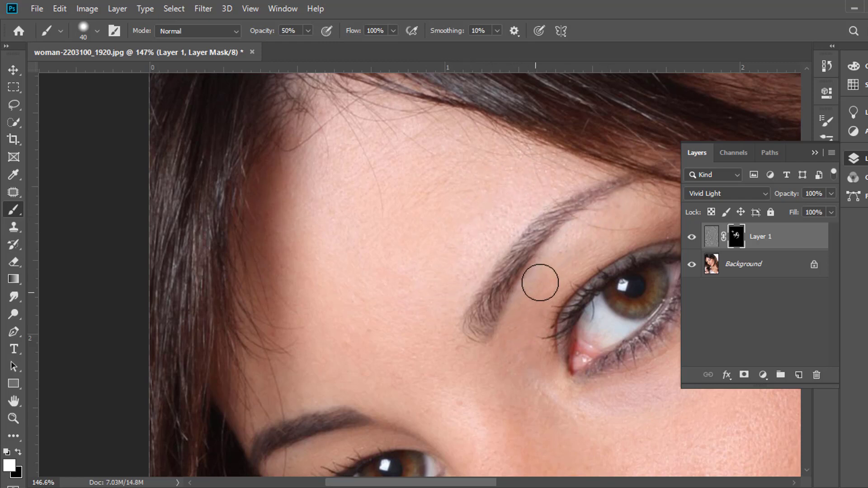
Step: Paint the mask over the skin around the upper eye, between the brow and lid and beside the outer corner
scroll(438, 244, up, 3)
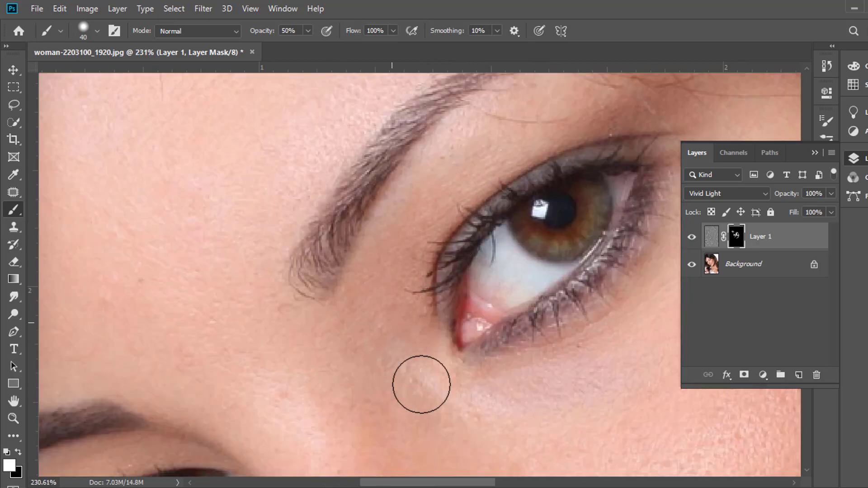
drag(603, 360, 384, 425)
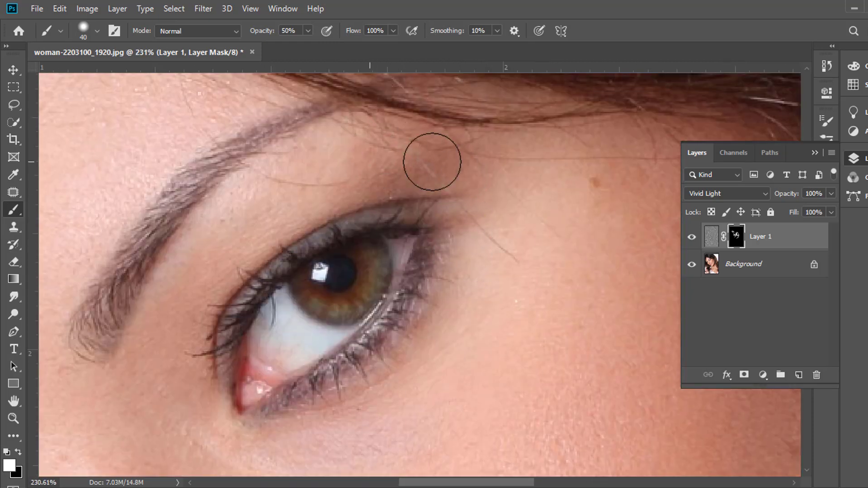
scroll(496, 280, down, 2)
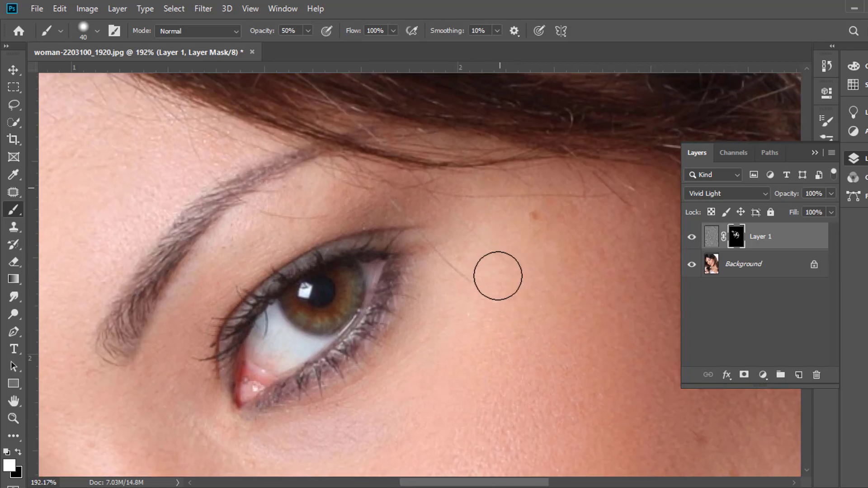
scroll(499, 275, down, 2)
scroll(493, 318, down, 2)
drag(518, 322, 456, 217)
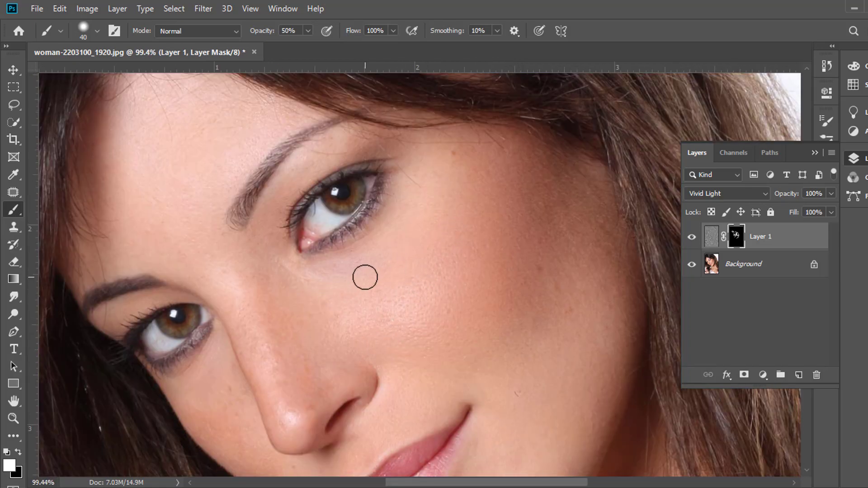
Step: Enlarge the brush to 300 px and paint white on the mask over the large cheek area
key(bracketright)
key(bracketright)
key(bracketright)
key(bracketright)
key(bracketright)
key(bracketright)
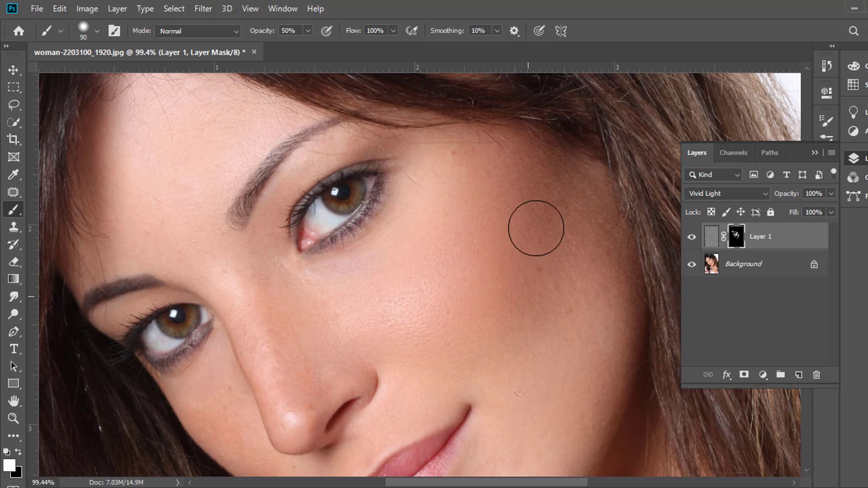
key(bracketright)
key(bracketright)
key(bracketright)
key(bracketright)
key(bracketright)
key(bracketright)
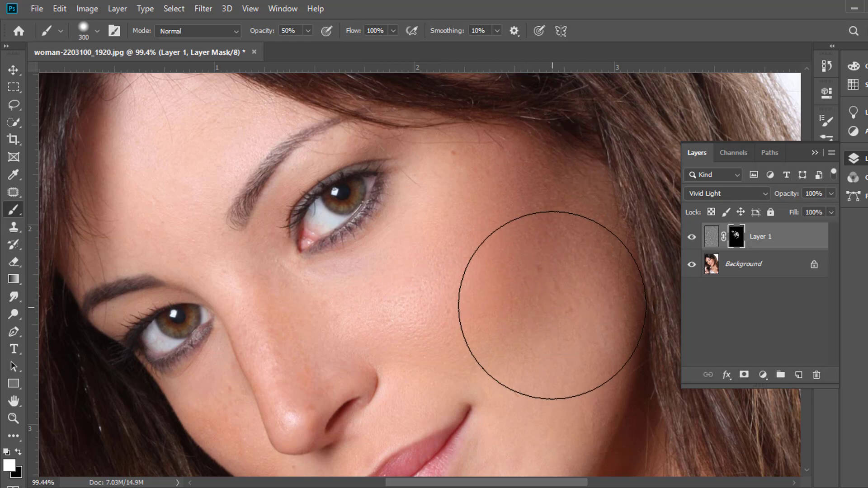
drag(536, 311, 538, 255)
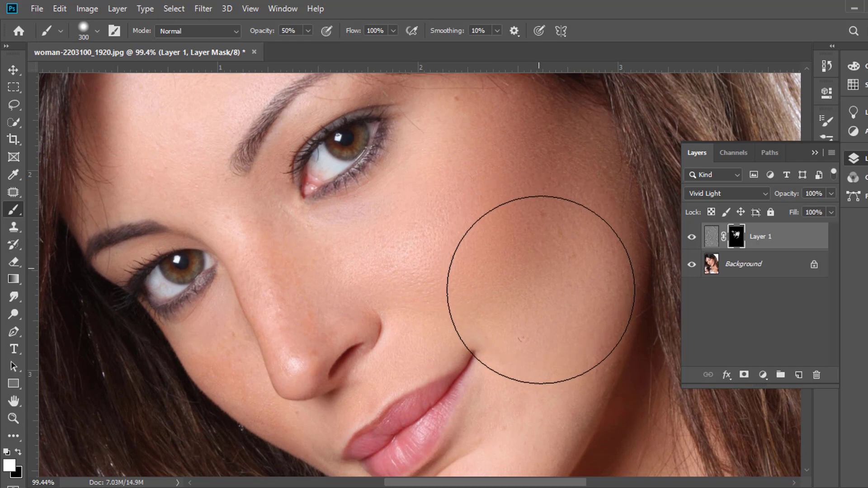
drag(456, 309, 526, 283)
Step: Reduce the brush to 100 px and paint the mask over the cheek beneath the lower eye
scroll(366, 328, up, 2)
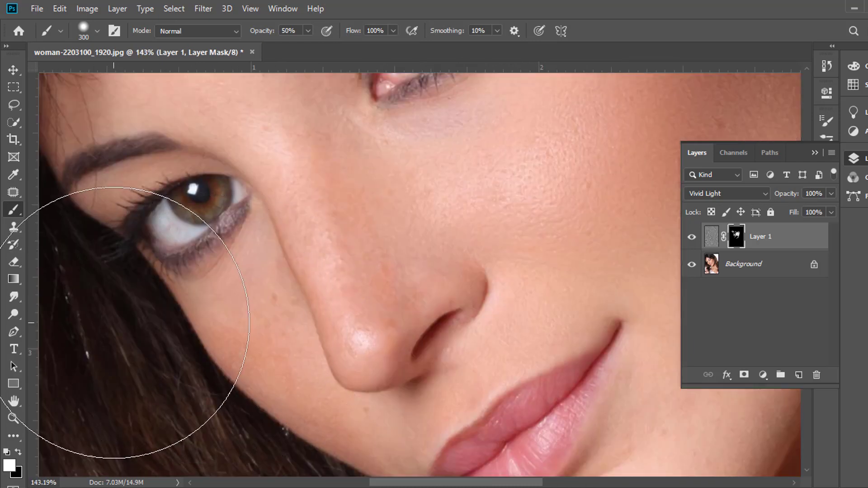
key(bracketleft)
key(bracketleft)
key(bracketleft)
key(bracketleft)
drag(219, 291, 247, 303)
key(bracketleft)
key(bracketleft)
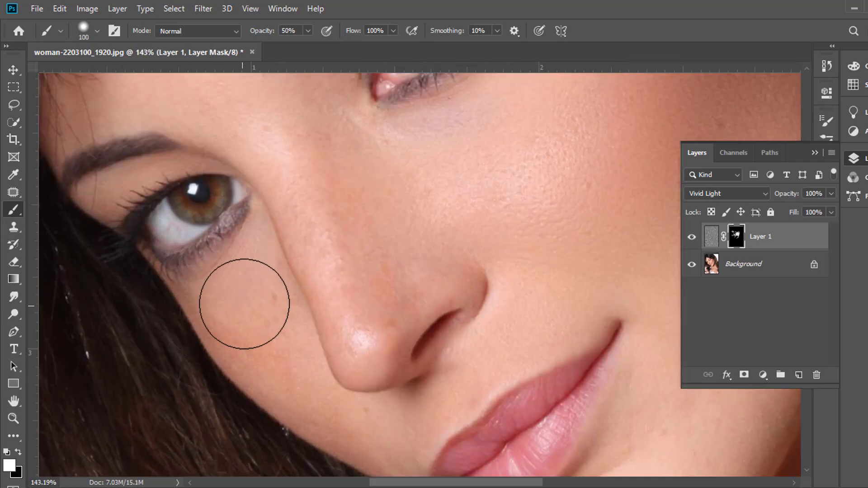
Step: Reduce the brush to 60 px and paint the mask over the skin between the nose and the corner of the lips
drag(312, 382, 287, 310)
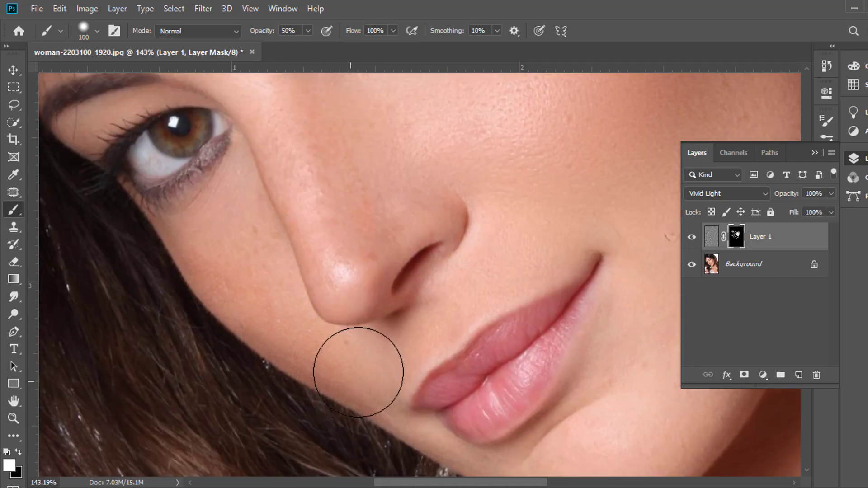
scroll(357, 368, up, 2)
key(bracketleft)
key(bracketleft)
key(bracketleft)
key(bracketleft)
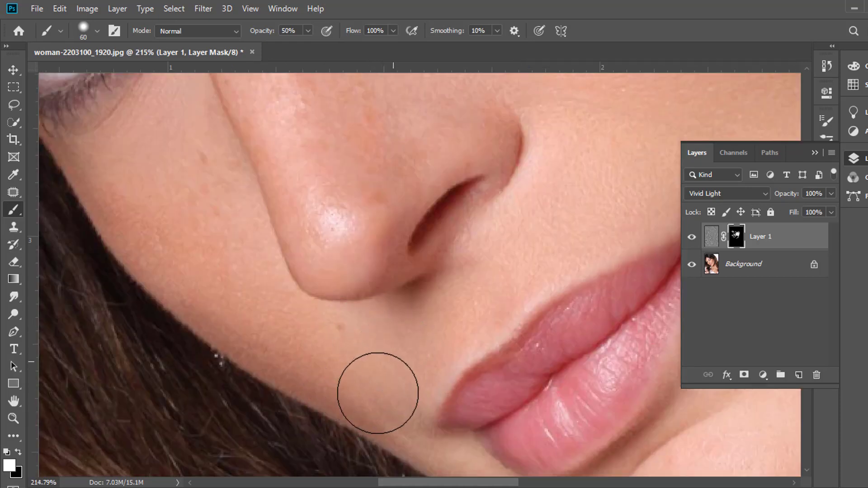
Step: Reduce the brush to 40 px and paint the mask over the skin below the lips and around the chin
scroll(380, 392, down, 2)
drag(375, 388, 356, 286)
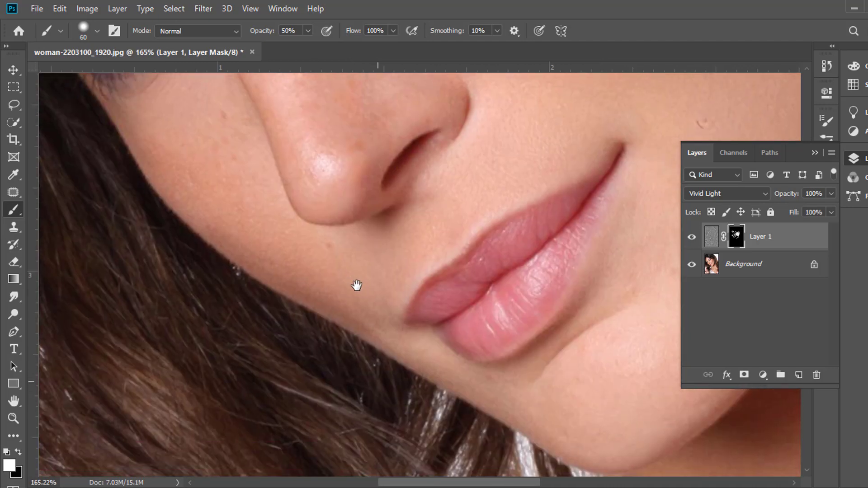
scroll(383, 351, up, 3)
key(bracketleft)
key(bracketleft)
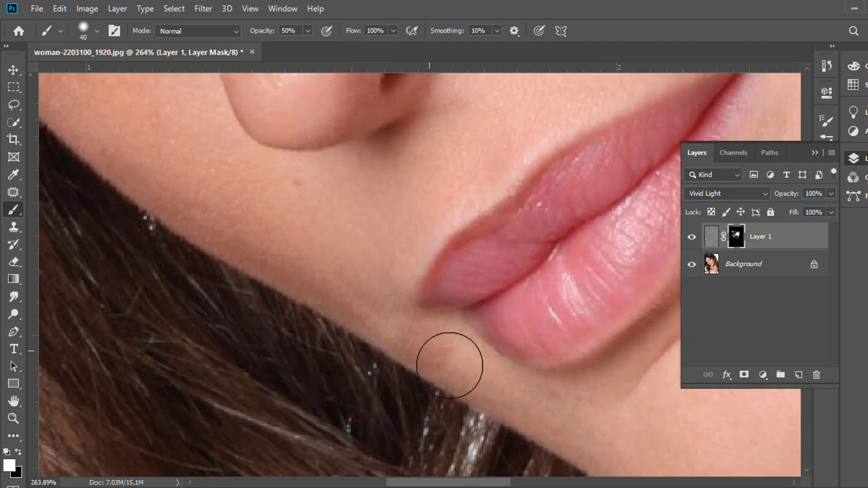
scroll(577, 407, down, 4)
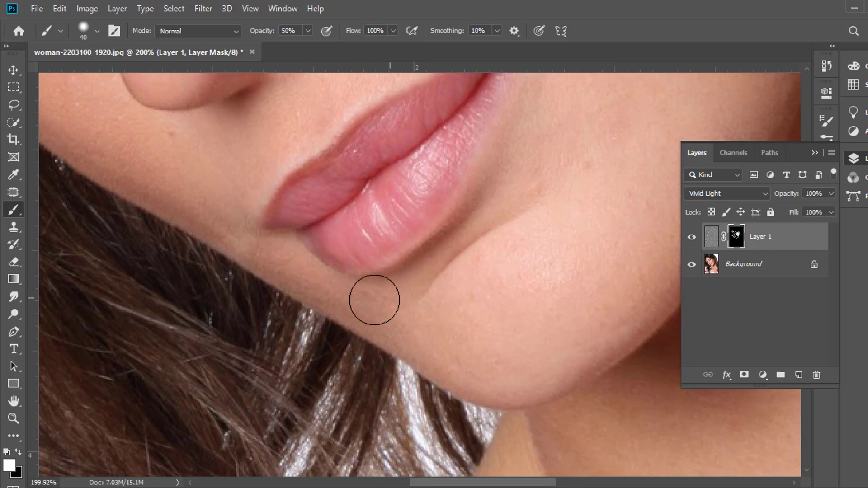
drag(496, 281, 462, 331)
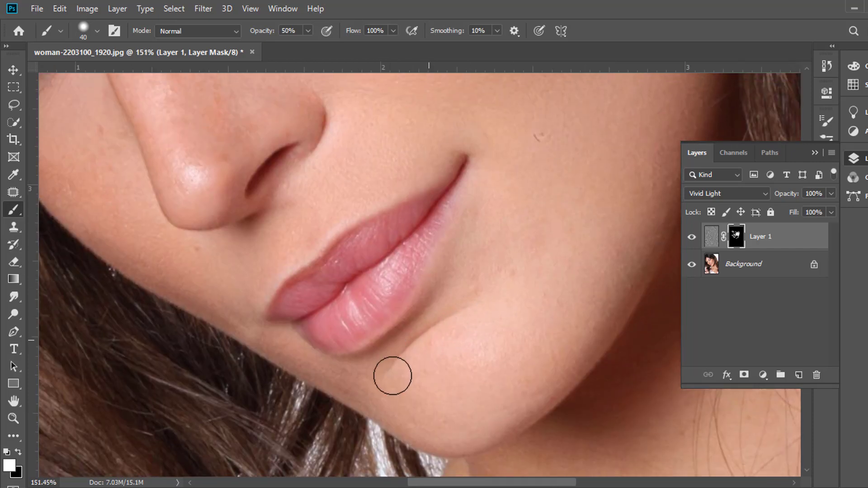
Step: Toggle Layer 1's visibility several times to compare the smoothed face with the original
scroll(489, 277, down, 2)
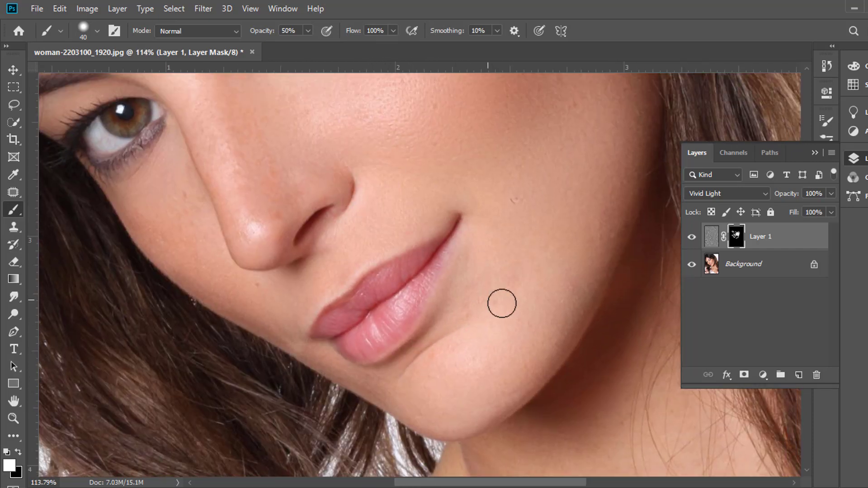
drag(495, 221, 549, 374)
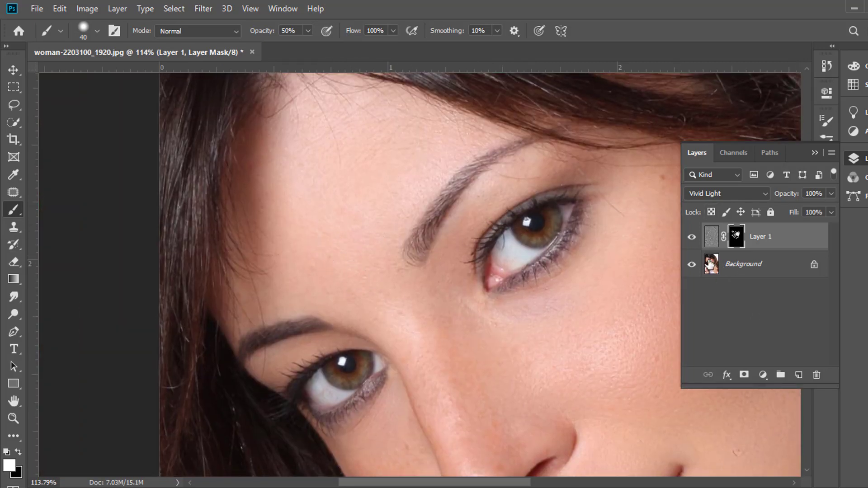
drag(408, 316, 380, 257)
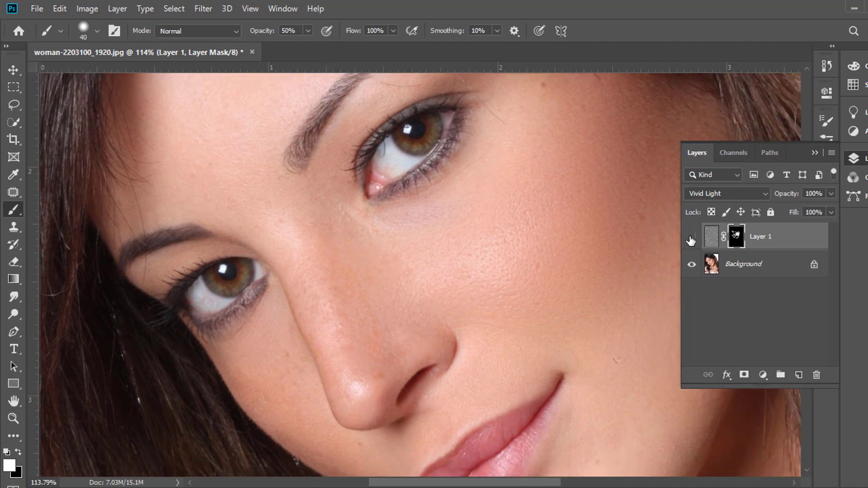
click(691, 238)
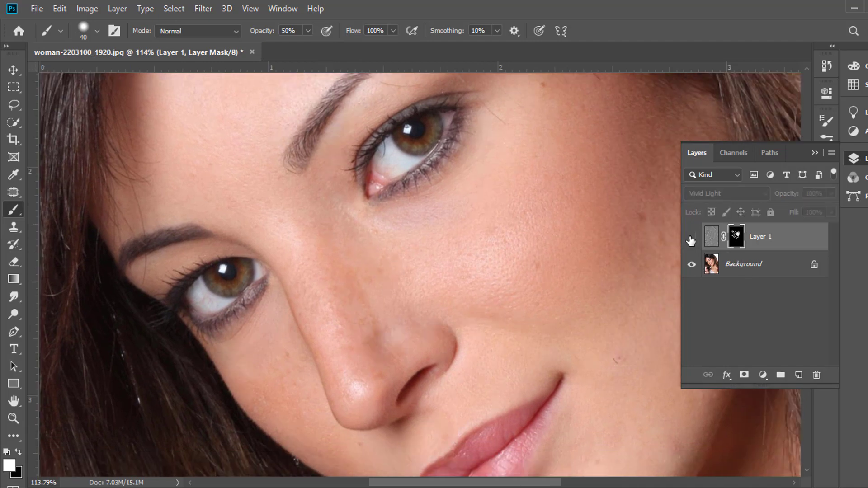
click(691, 239)
click(691, 238)
scroll(422, 287, down, 3)
drag(422, 289, 414, 290)
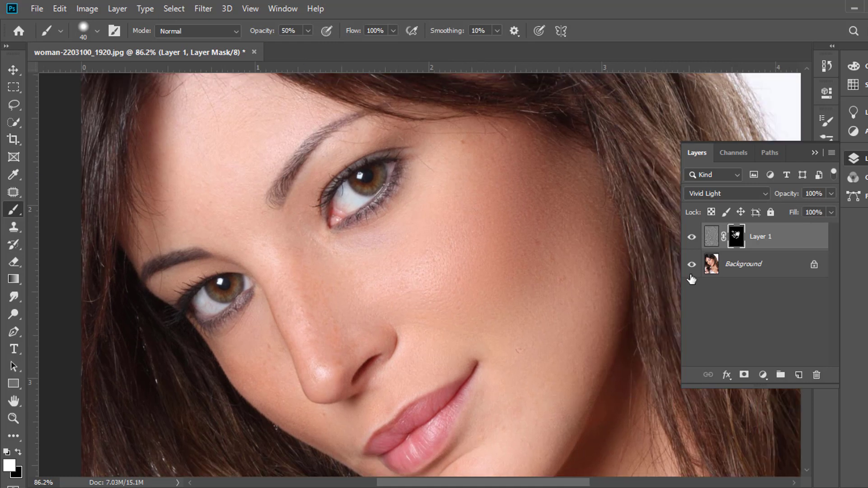
click(692, 239)
click(692, 239)
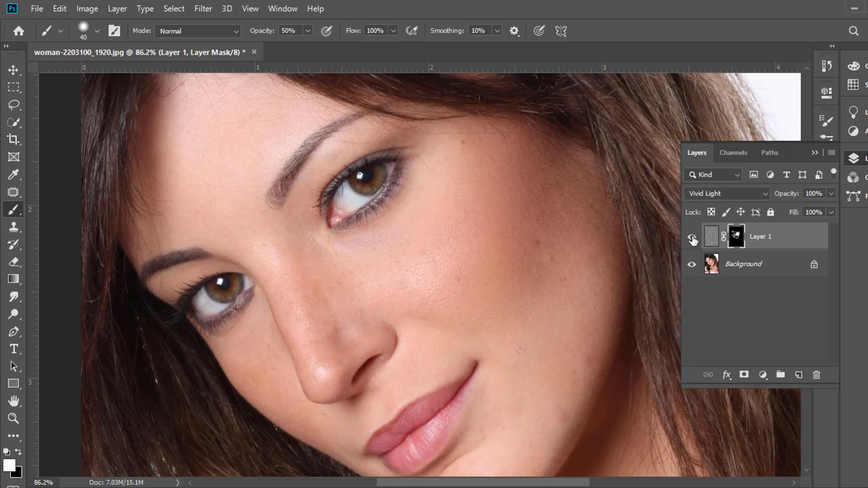
click(692, 239)
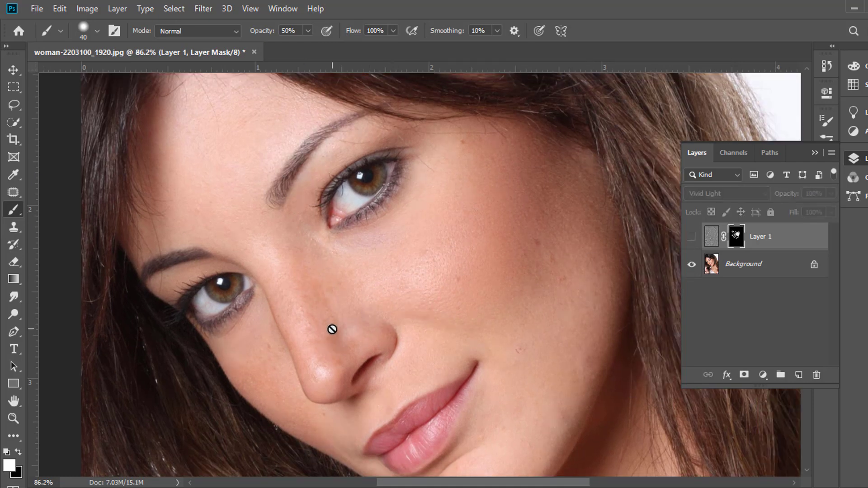
Step: Inspect the original cheek, nose and eye area with Layer 1 hidden, and turn the layer's visibility back on
scroll(333, 330, up, 3)
click(347, 341)
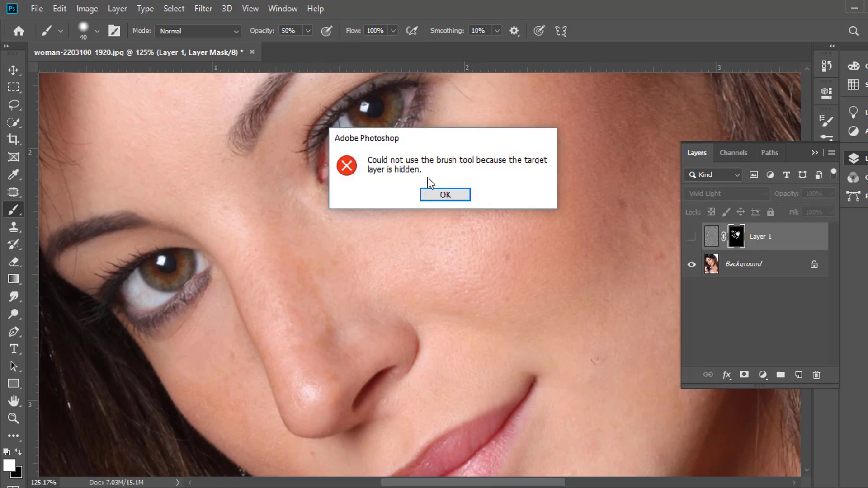
key(Return)
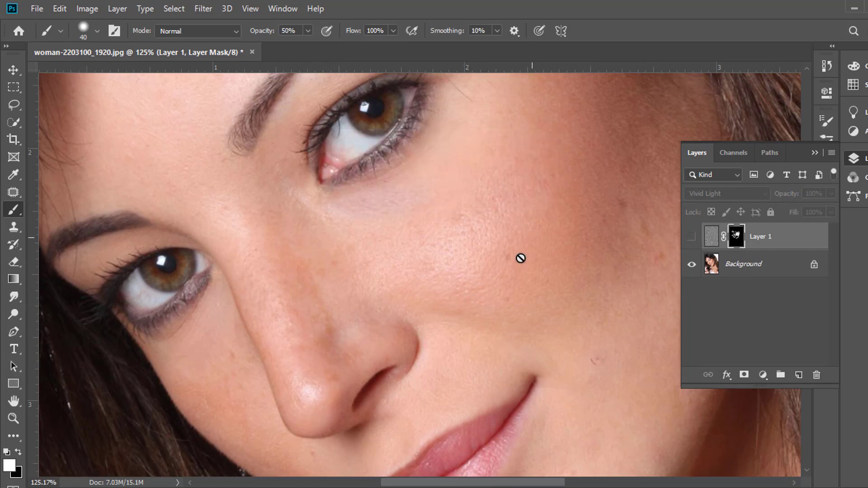
scroll(627, 215, up, 5)
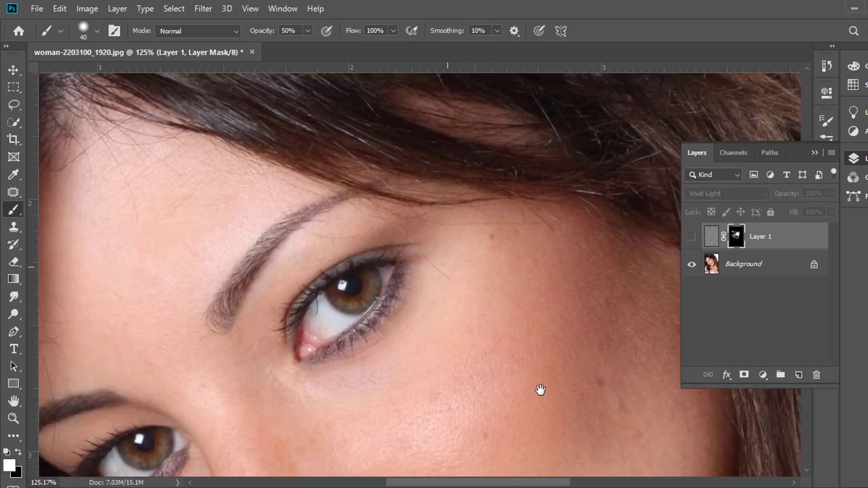
click(692, 237)
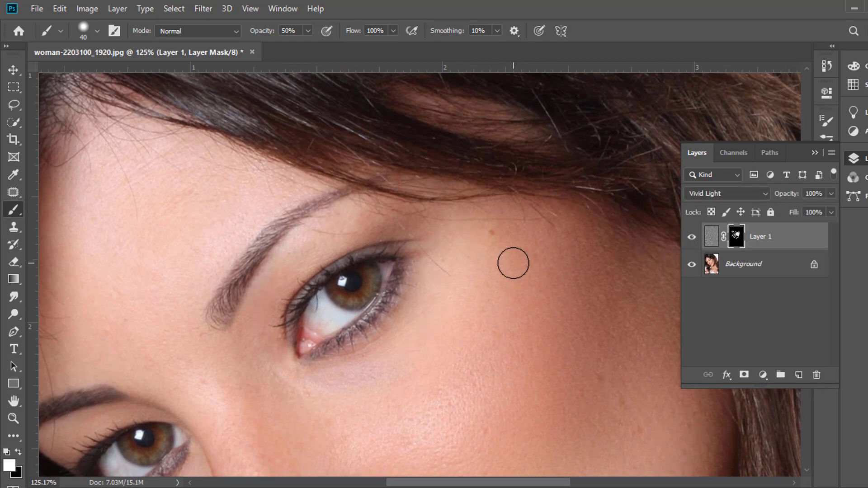
Step: Lower the opacity of Layer 1 to 75% to bring back some natural skin texture
scroll(493, 213, down, 2)
scroll(470, 162, down, 3)
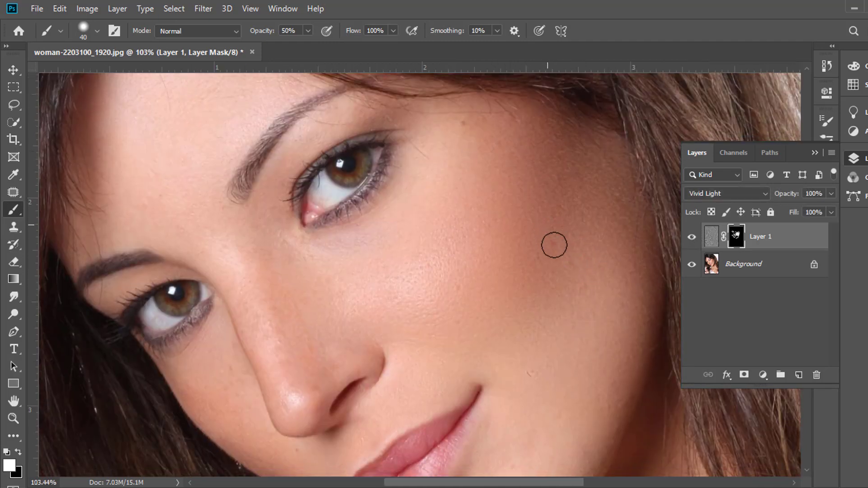
drag(494, 227, 571, 239)
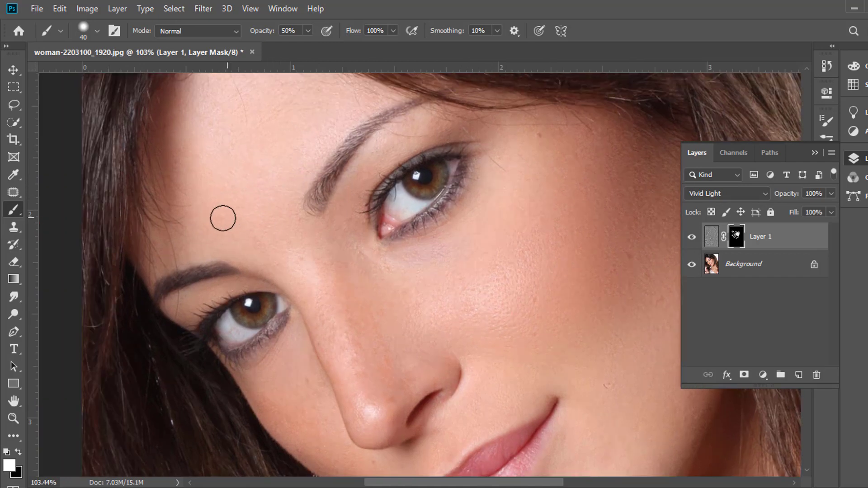
scroll(384, 326, down, 3)
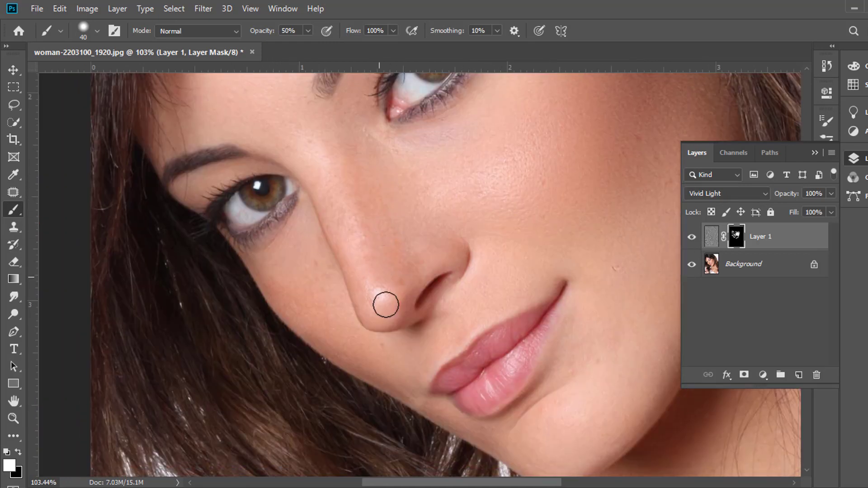
scroll(369, 297, up, 2)
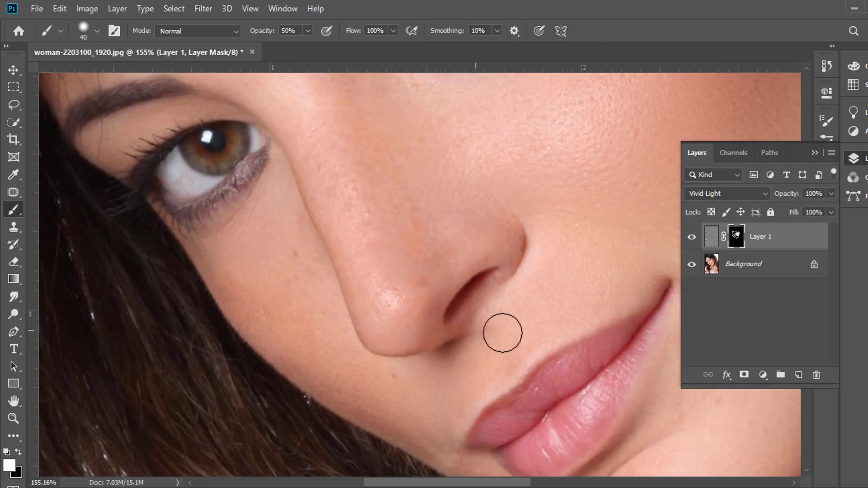
click(831, 194)
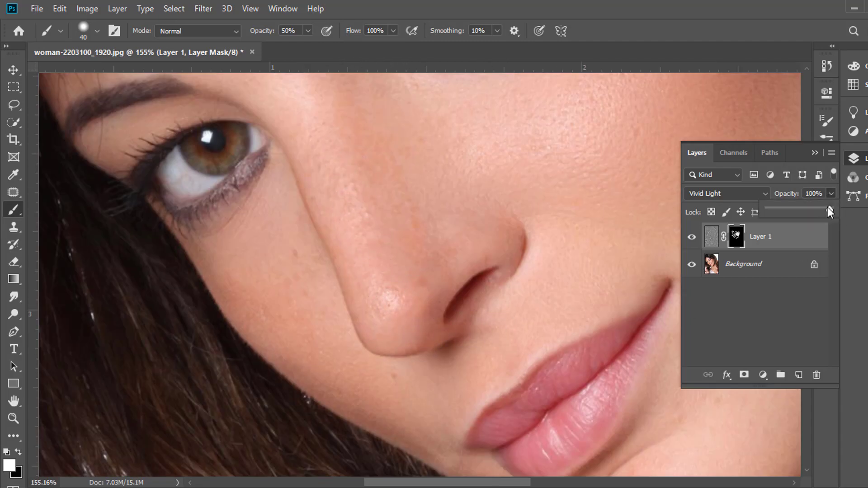
drag(828, 208, 823, 208)
click(784, 197)
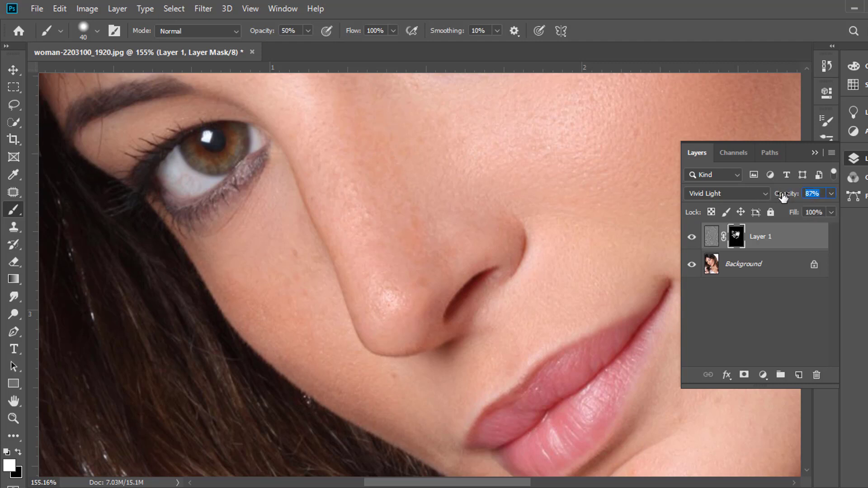
text(15)
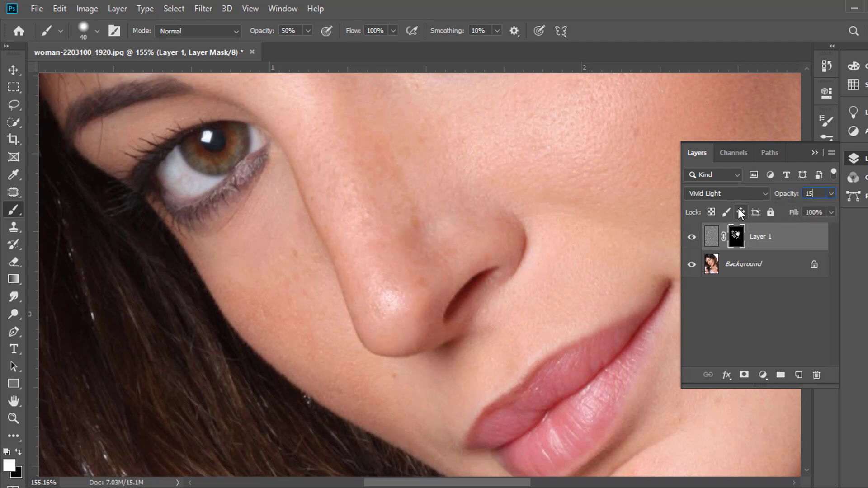
key(BackSpace)
key(BackSpace)
Step: Examine the skin texture on the nose and cheeks at the reduced layer opacity, both close up and from farther out
drag(527, 231, 448, 191)
scroll(453, 204, down, 2)
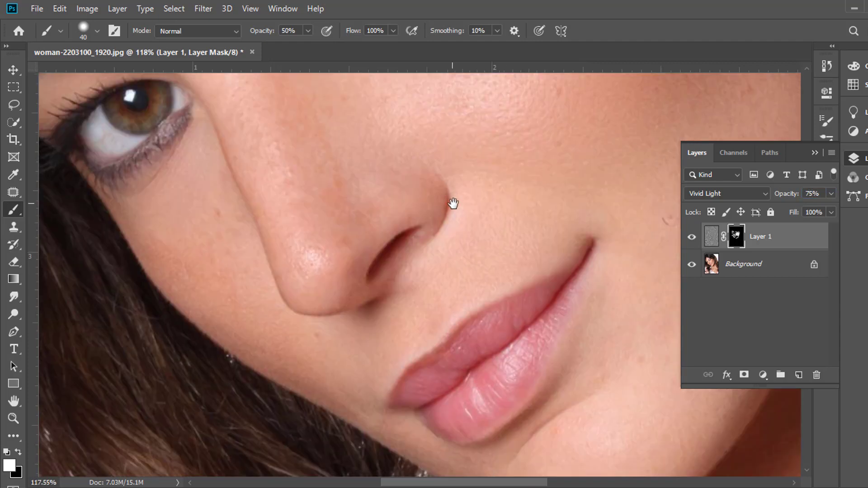
drag(487, 211, 465, 336)
scroll(331, 264, up, 3)
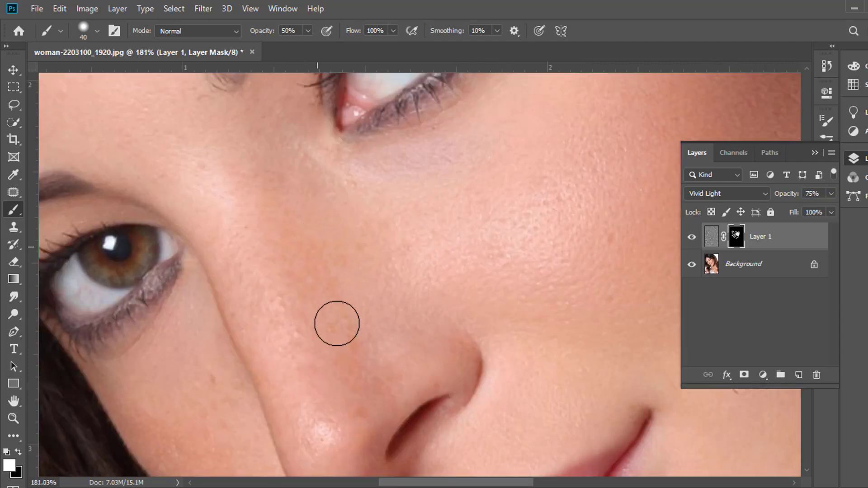
scroll(403, 263, down, 2)
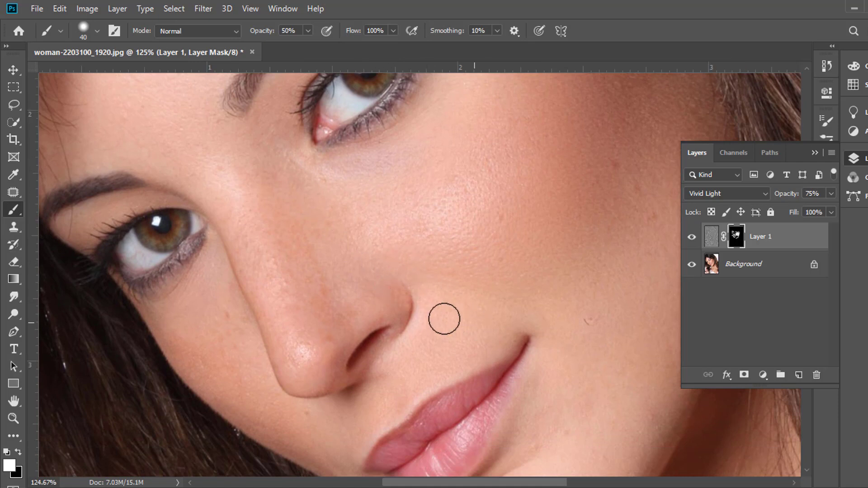
scroll(442, 308, down, 2)
scroll(422, 307, up, 1)
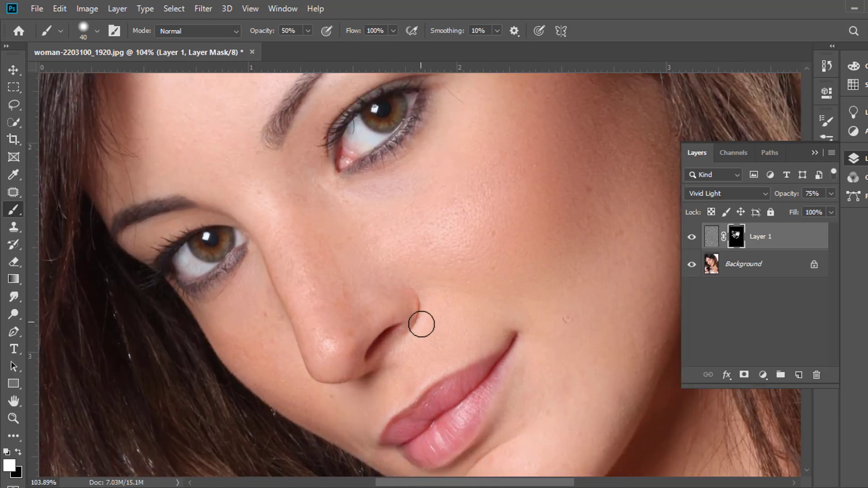
scroll(515, 315, down, 1)
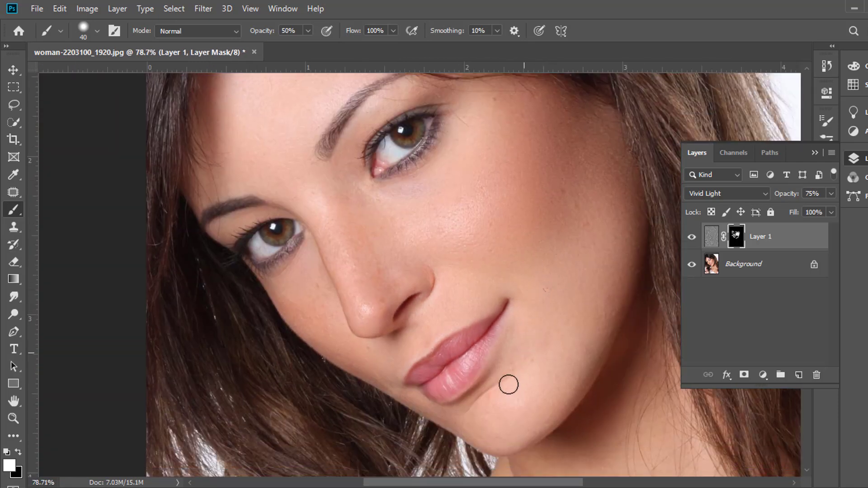
Step: Examine the smoothed skin up close around the lips, the chin and the lower eye
scroll(508, 349, up, 5)
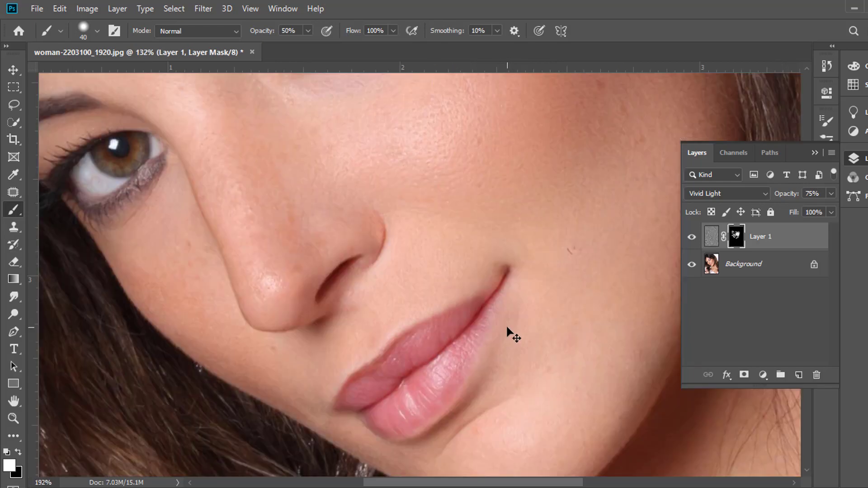
drag(552, 271, 557, 230)
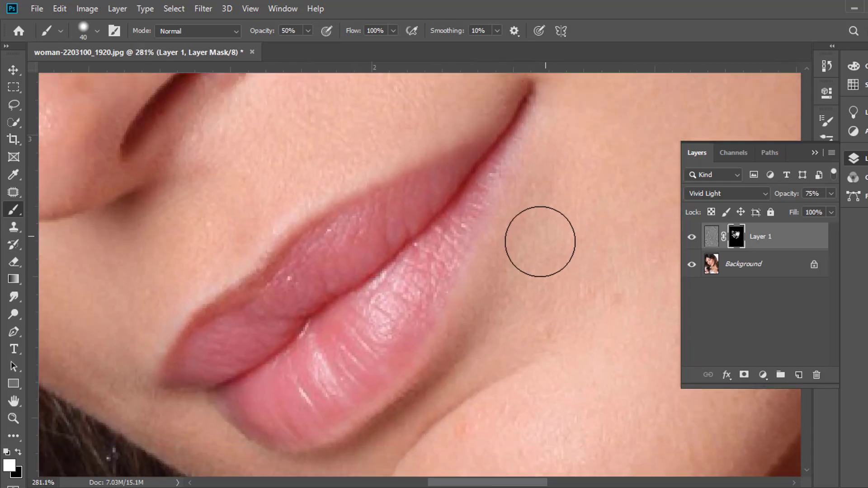
drag(524, 329, 564, 256)
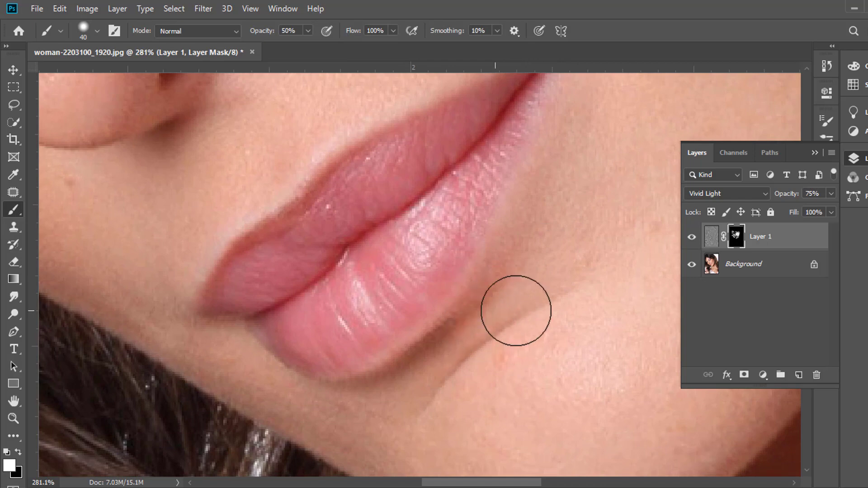
drag(516, 310, 583, 217)
mouse_move(474, 296)
mouse_down()
mouse_move(427, 322)
mouse_move(369, 334)
mouse_move(269, 287)
mouse_up()
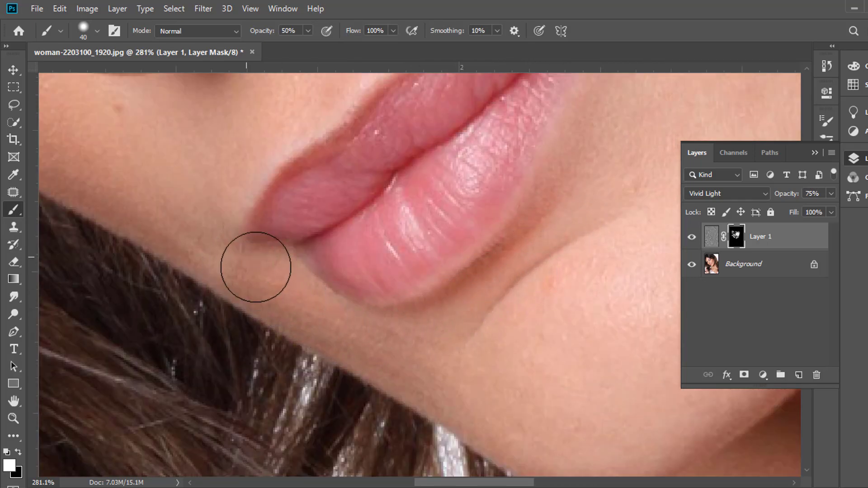
scroll(257, 268, down, 3)
drag(195, 226, 680, 384)
drag(302, 248, 450, 349)
mouse_move(574, 331)
mouse_down()
mouse_move(440, 396)
mouse_move(400, 455)
mouse_up()
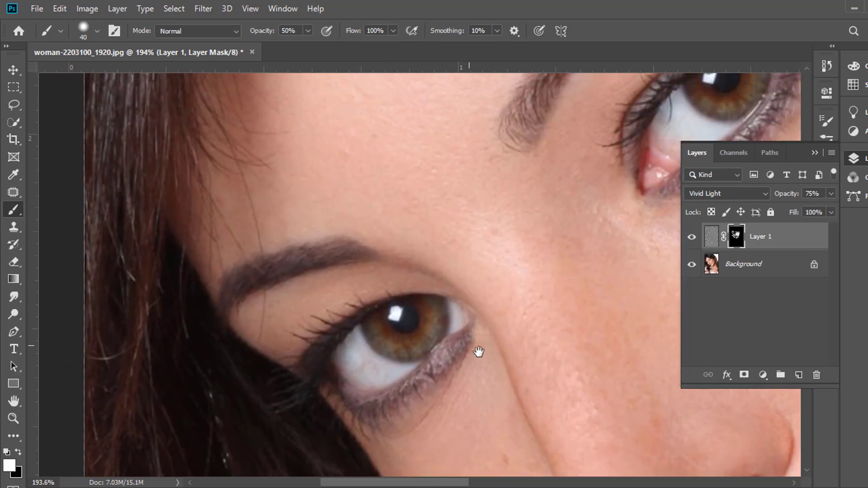
drag(569, 318, 463, 252)
scroll(249, 257, up, 2)
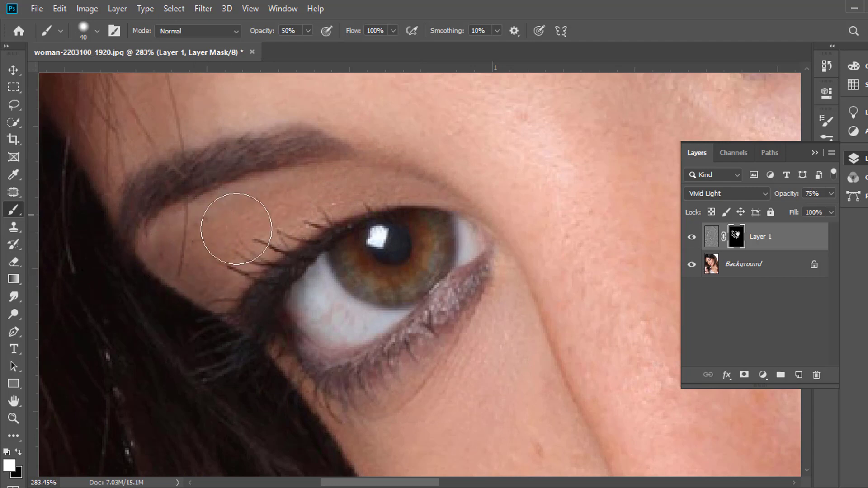
Step: Examine the smoothed skin around both eyes, the eyebrows and the forehead, moving from close up to a wider view
scroll(561, 257, down, 3)
drag(562, 276, 489, 444)
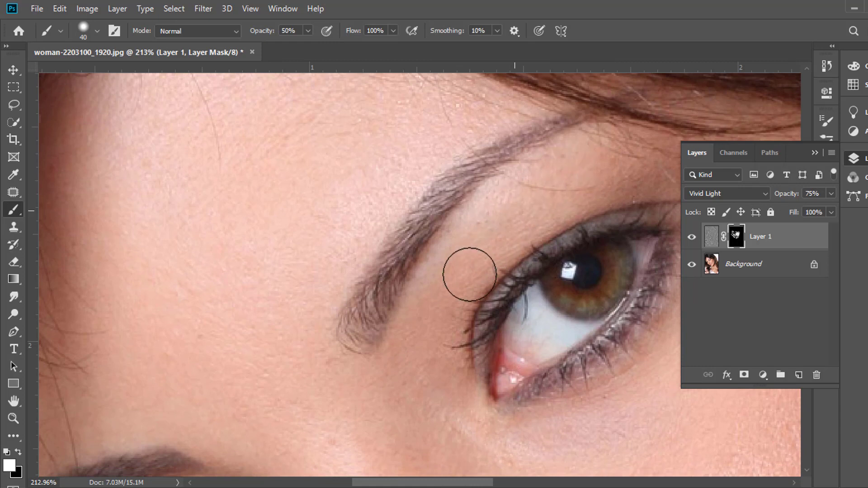
scroll(427, 327, down, 2)
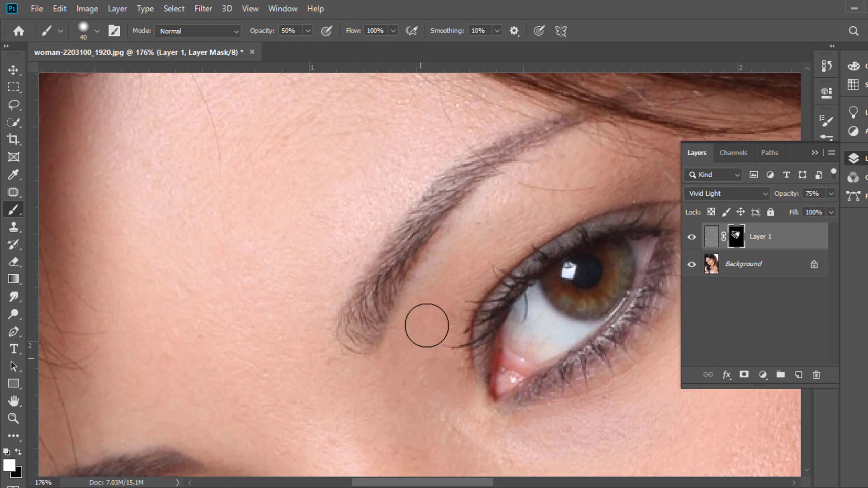
drag(457, 304, 456, 289)
drag(429, 232, 363, 402)
drag(671, 309, 552, 291)
scroll(513, 306, down, 3)
drag(475, 322, 436, 341)
scroll(470, 319, down, 3)
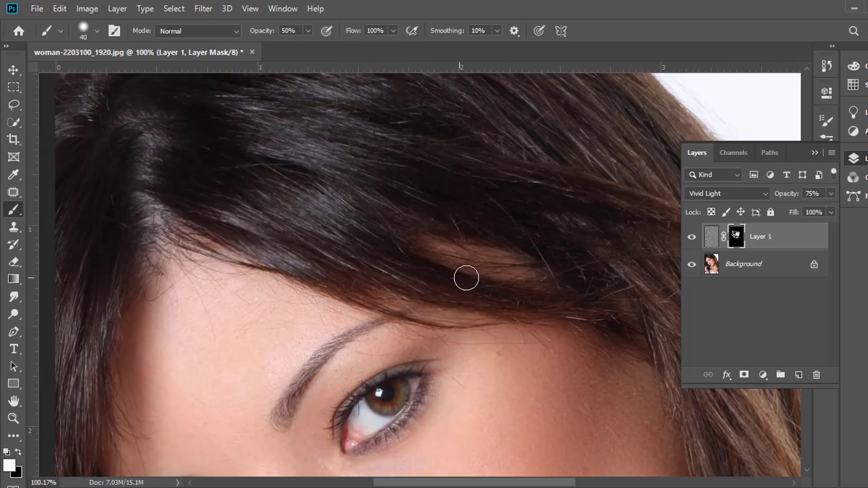
drag(468, 290, 449, 351)
scroll(419, 324, down, 4)
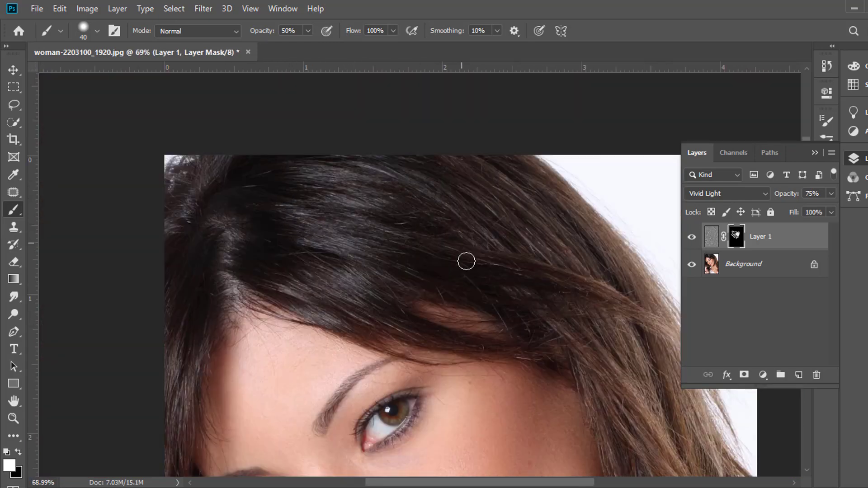
drag(541, 318, 506, 257)
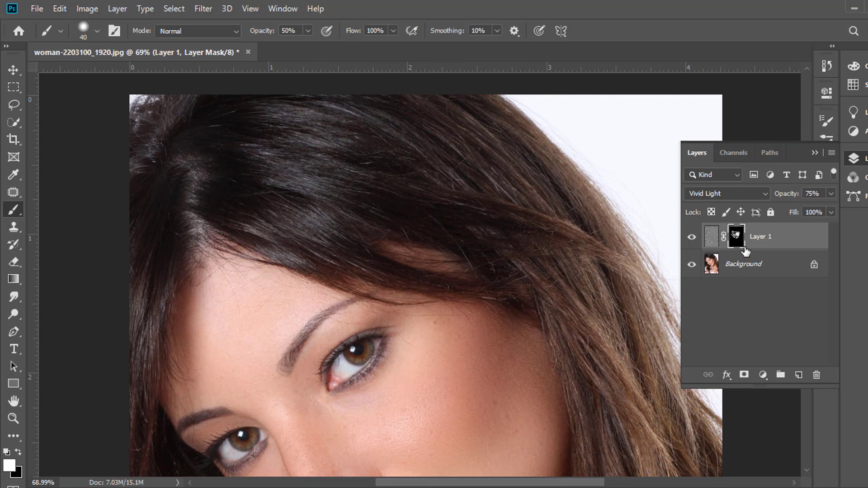
drag(459, 301, 473, 290)
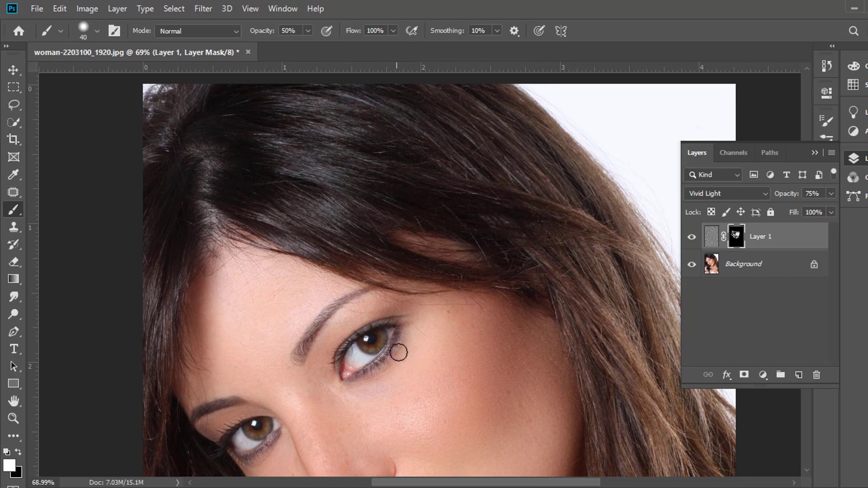
Step: Examine the skin texture on the cheeks, nose, lips and chin at several magnifications
drag(392, 338, 369, 289)
scroll(390, 350, up, 4)
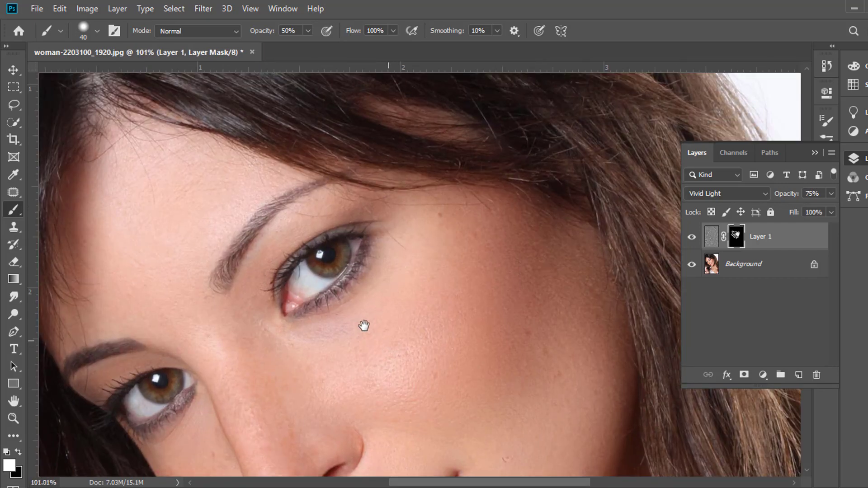
drag(364, 326, 275, 331)
scroll(398, 319, down, 2)
scroll(429, 281, down, 1)
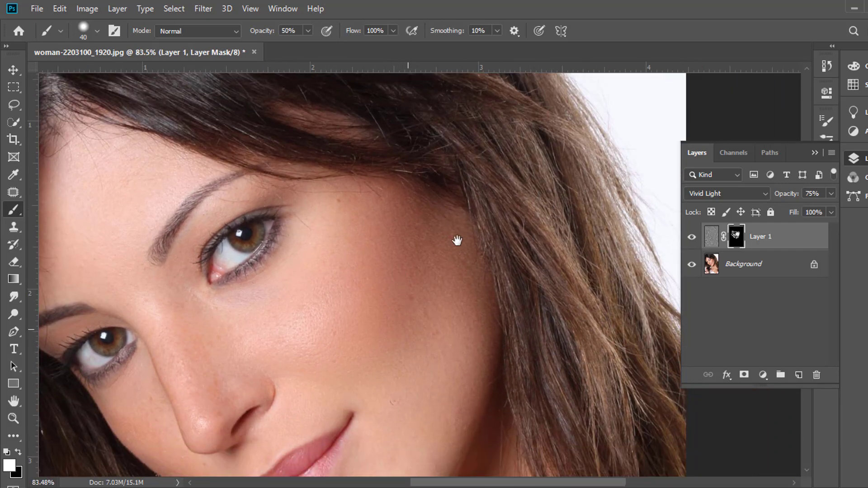
scroll(452, 233, up, 4)
drag(439, 305, 561, 264)
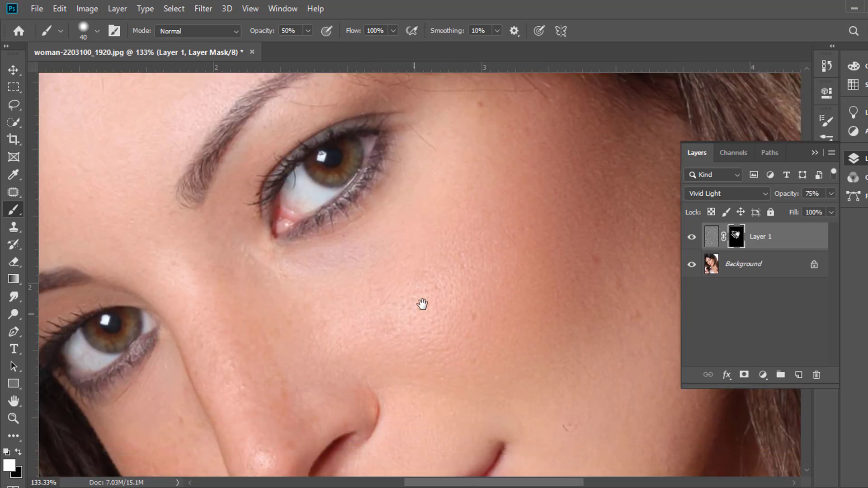
drag(317, 399, 321, 329)
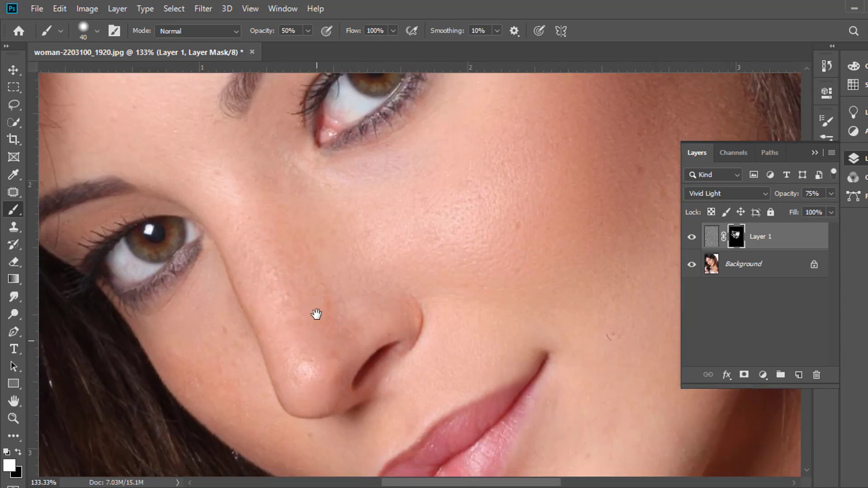
drag(368, 390, 365, 295)
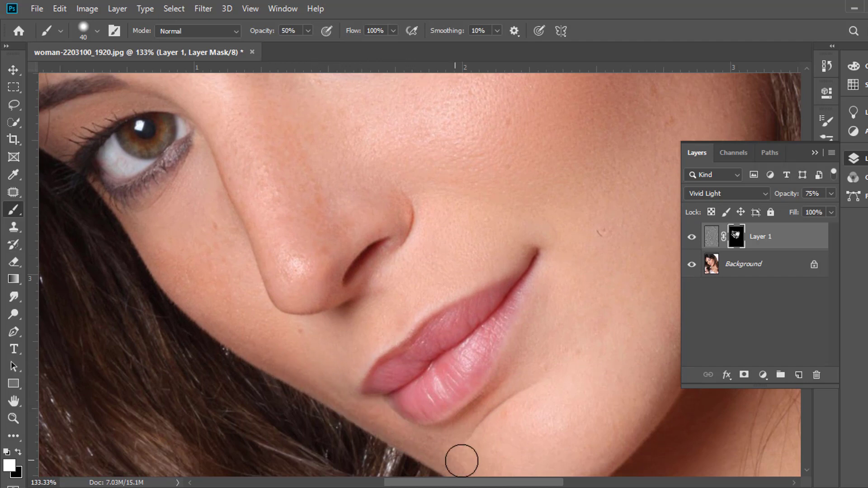
scroll(468, 396, down, 4)
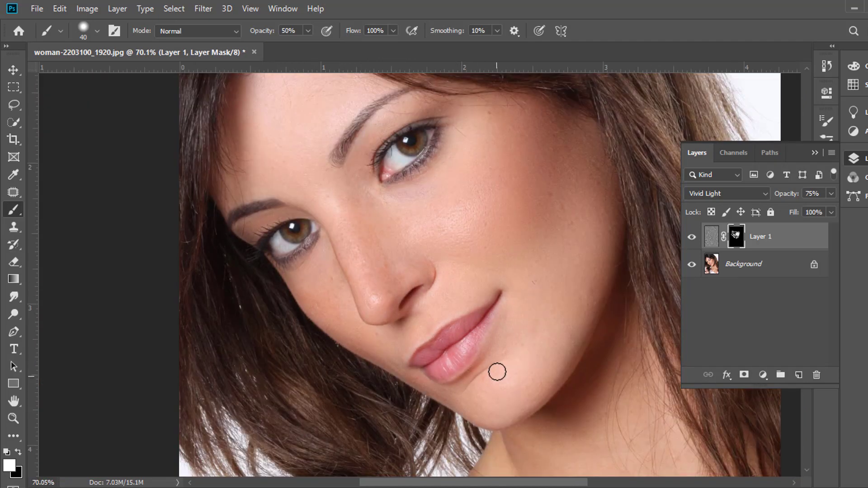
scroll(497, 373, up, 5)
drag(516, 317, 525, 239)
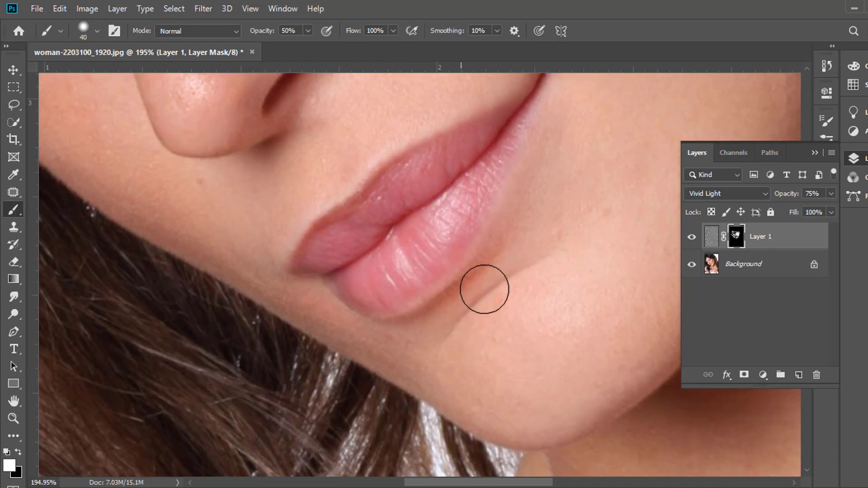
scroll(518, 322, down, 4)
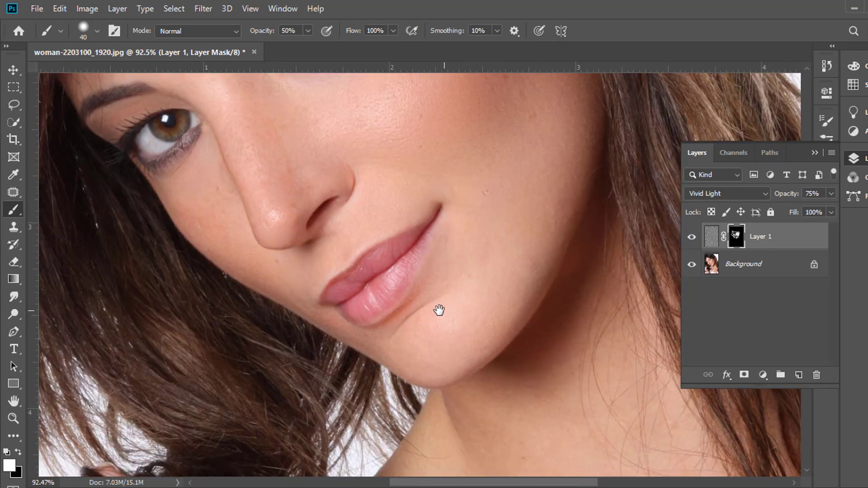
Step: Compare the whole portrait before and after smoothing by repeatedly hiding and showing Layer 1, leaving the layer visible
scroll(439, 310, down, 4)
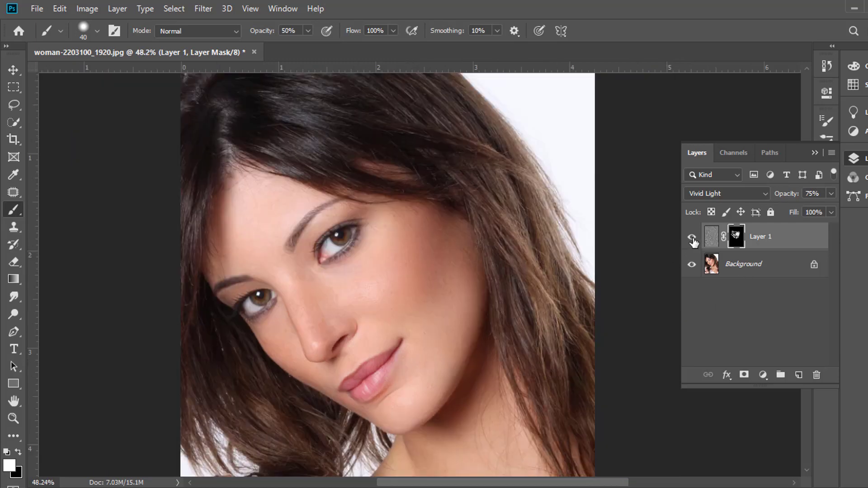
click(692, 237)
click(692, 237)
click(692, 238)
click(692, 237)
click(692, 238)
click(692, 239)
click(692, 238)
click(692, 238)
click(692, 238)
click(692, 239)
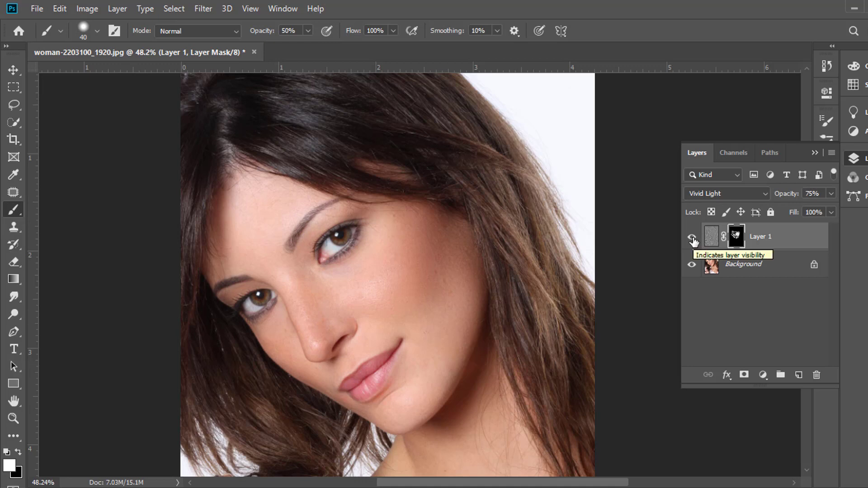
scroll(164, 313, down, 2)
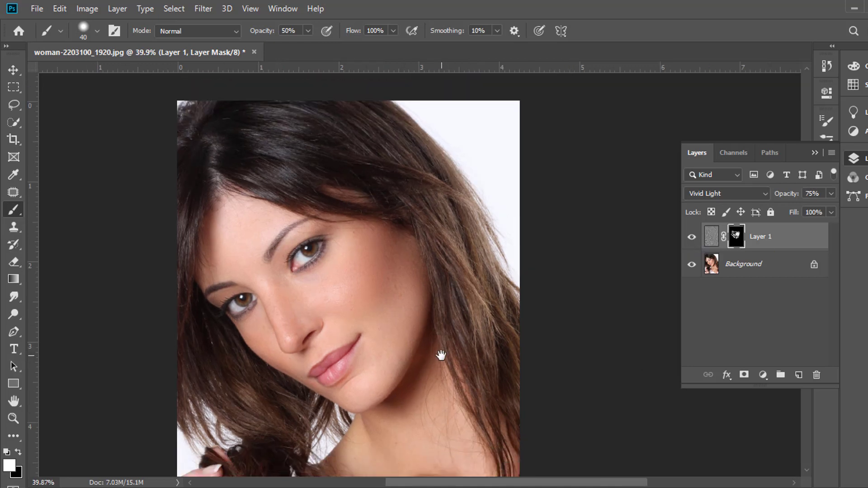